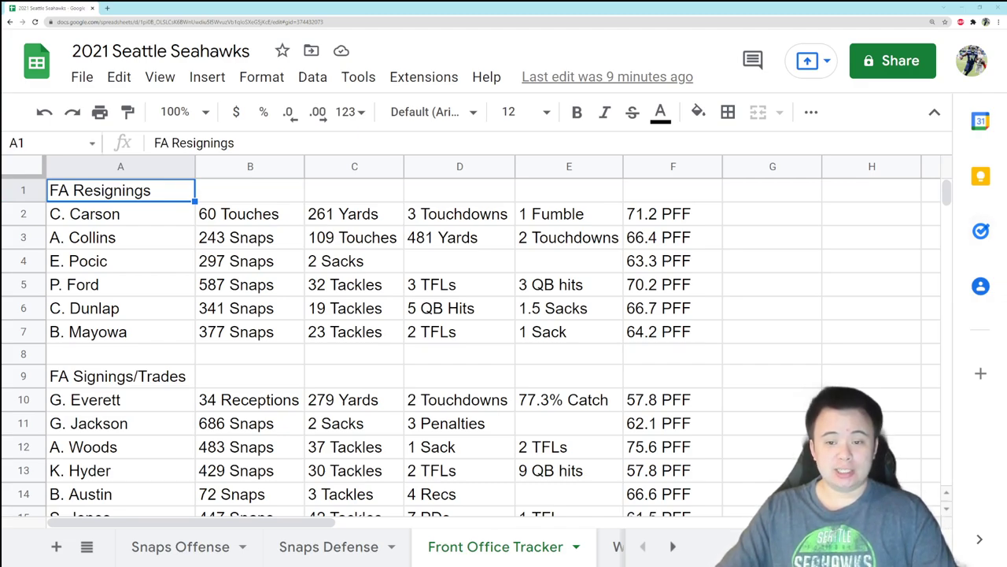
- Examine the stats and PFF grades of the players in rows 2 to 5 of the FA Resignings section
left_click(173, 209)
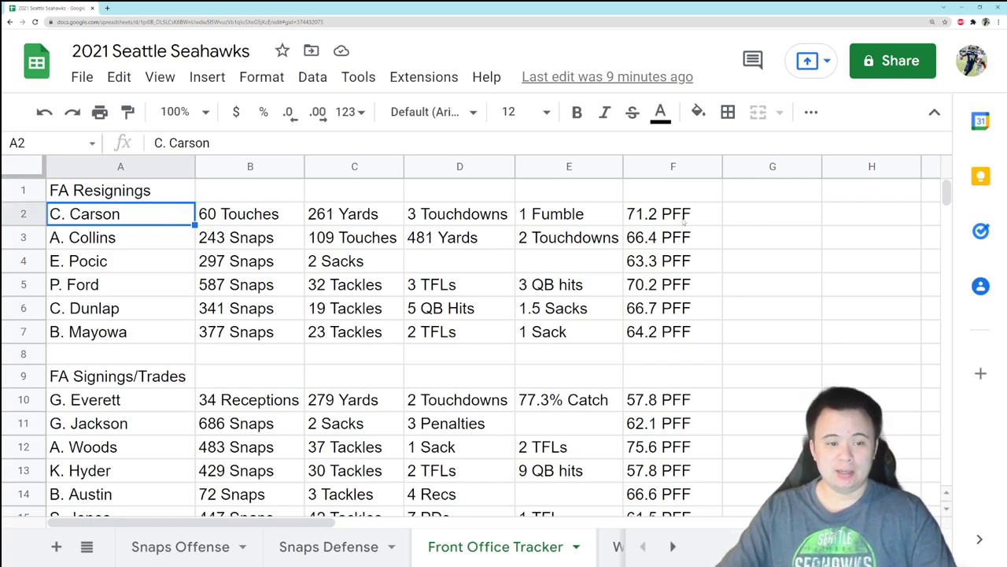
left_click(118, 258)
left_click(194, 244)
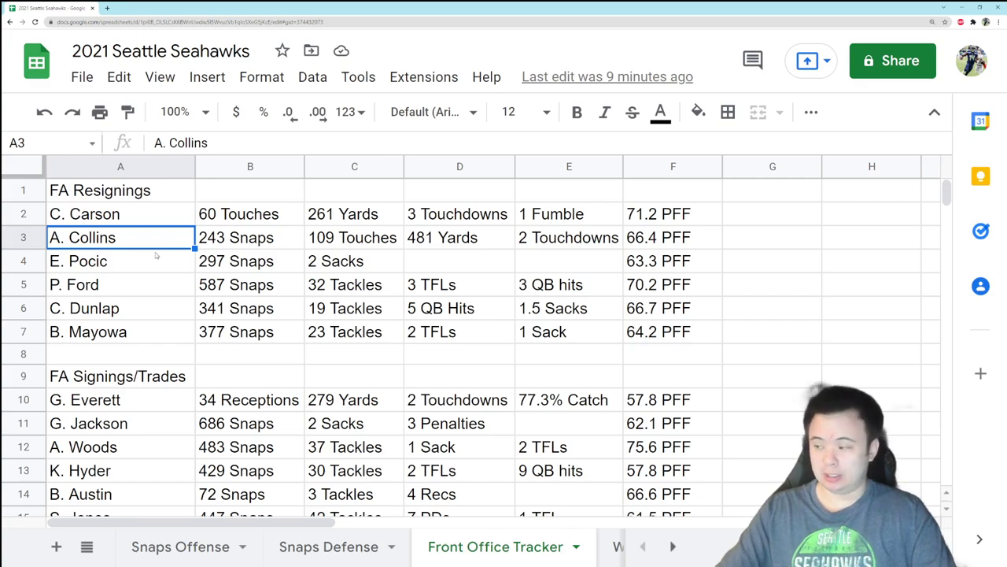
left_click(132, 262)
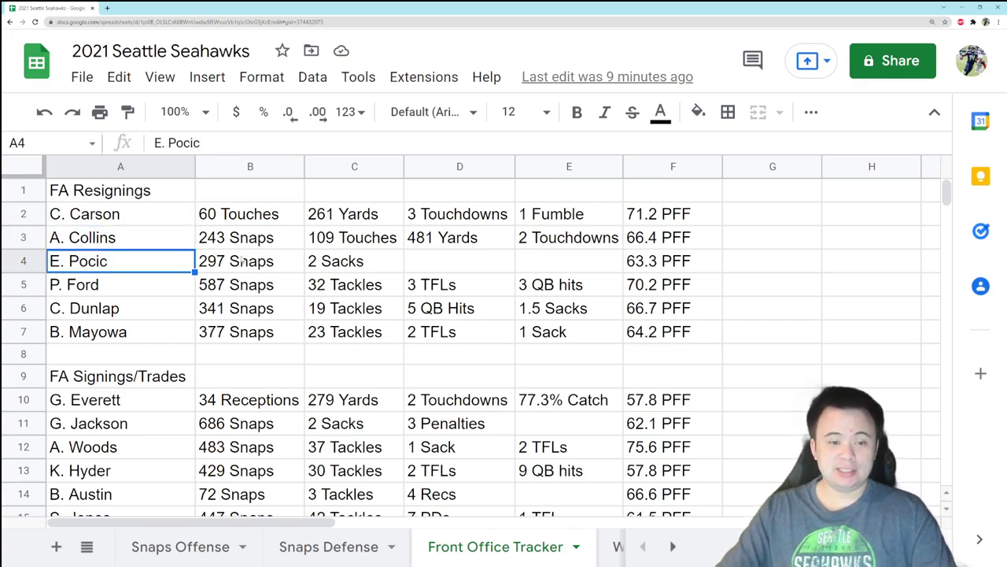
left_click(242, 259)
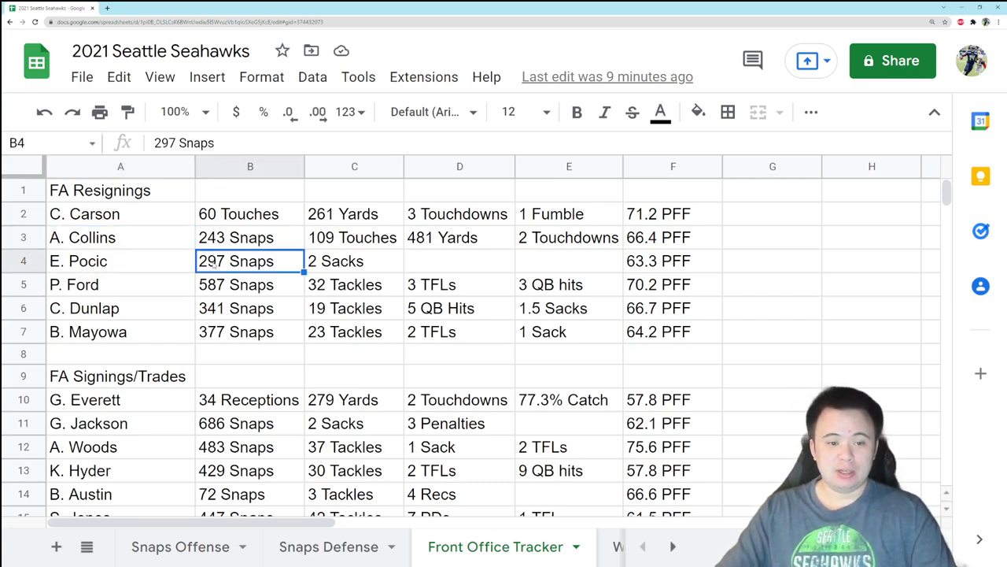
left_click(363, 267)
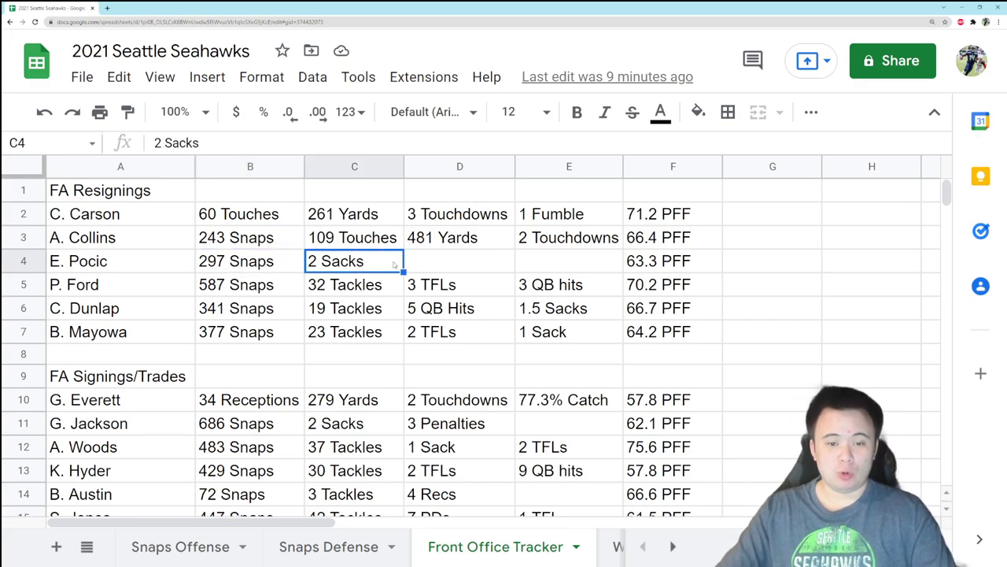
left_click(697, 268)
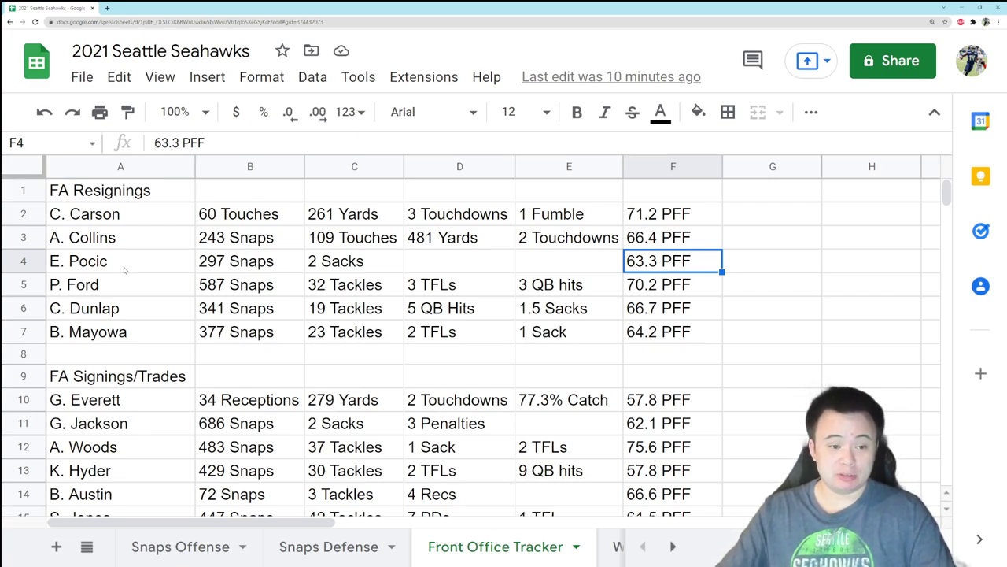
left_click(139, 289)
left_click(220, 284)
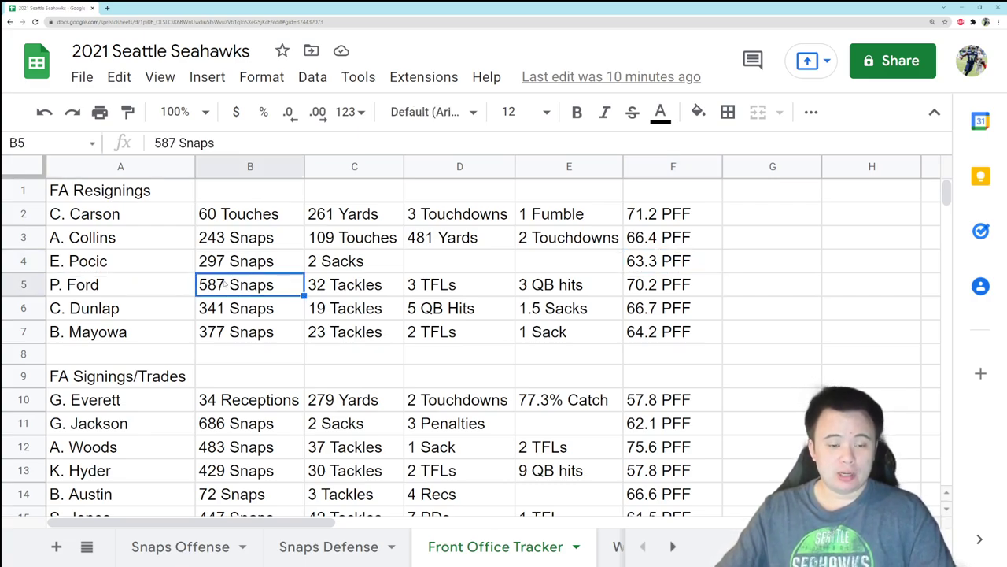
left_click(356, 286)
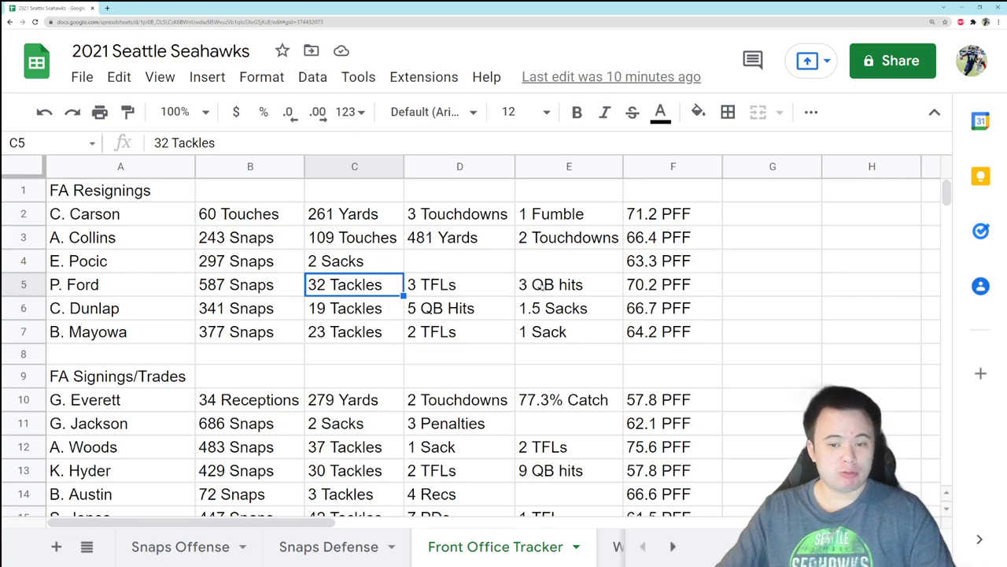
left_click(661, 285)
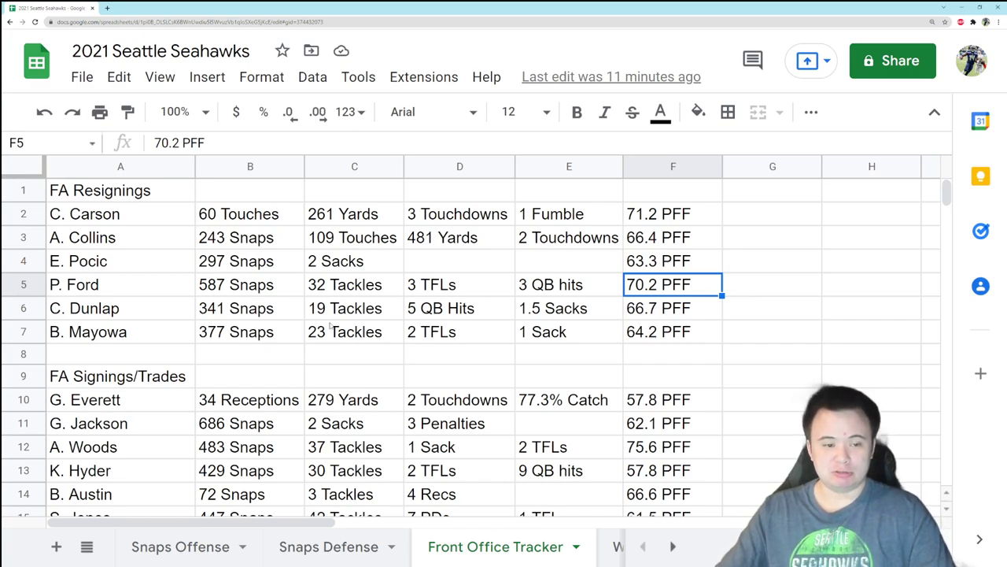
- Examine the snaps, tackles, sacks and PFF grades in rows 6 and 7 of the FA Resignings section
left_click(135, 306)
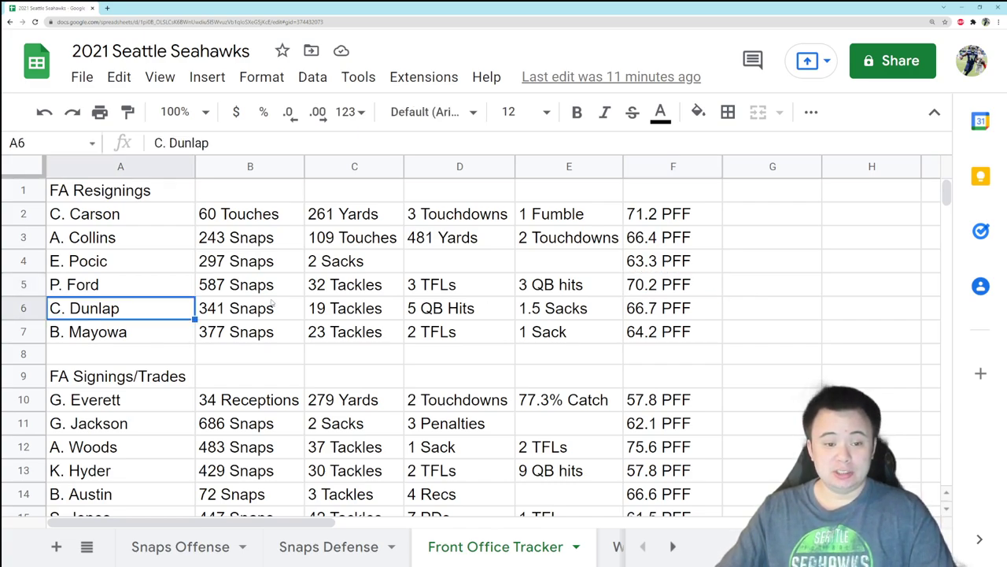
left_click(275, 305)
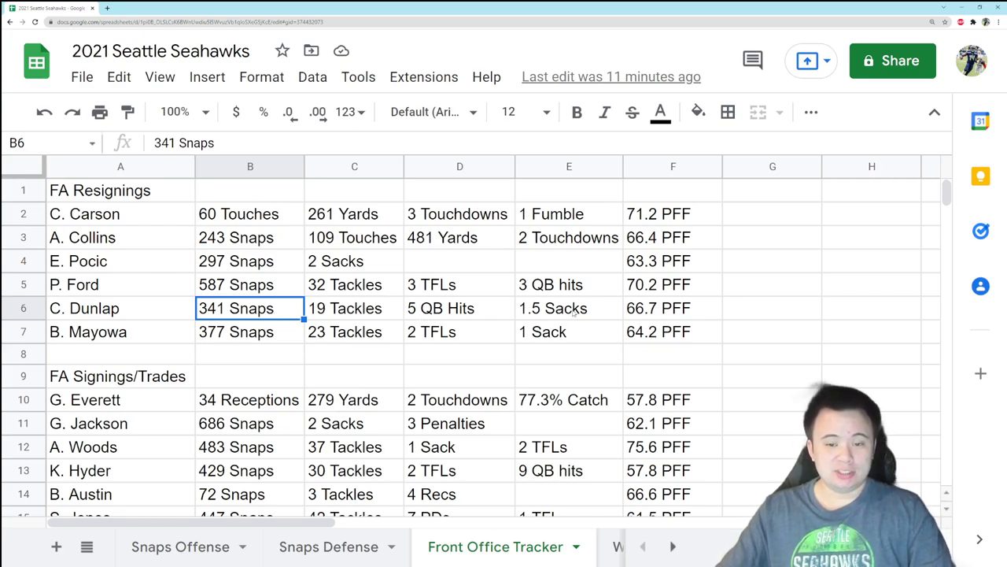
left_click(574, 312)
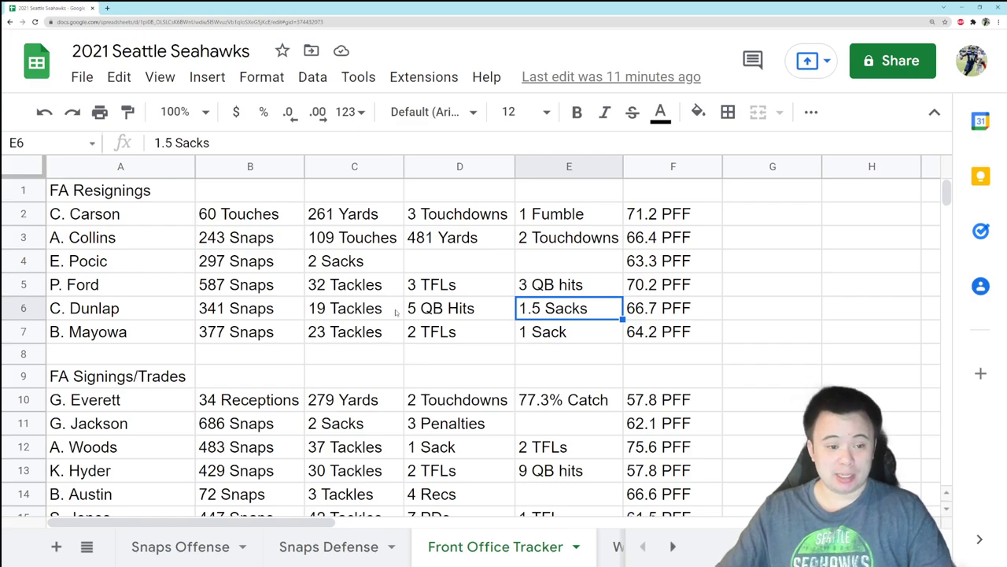
left_click(142, 303)
left_click(683, 314)
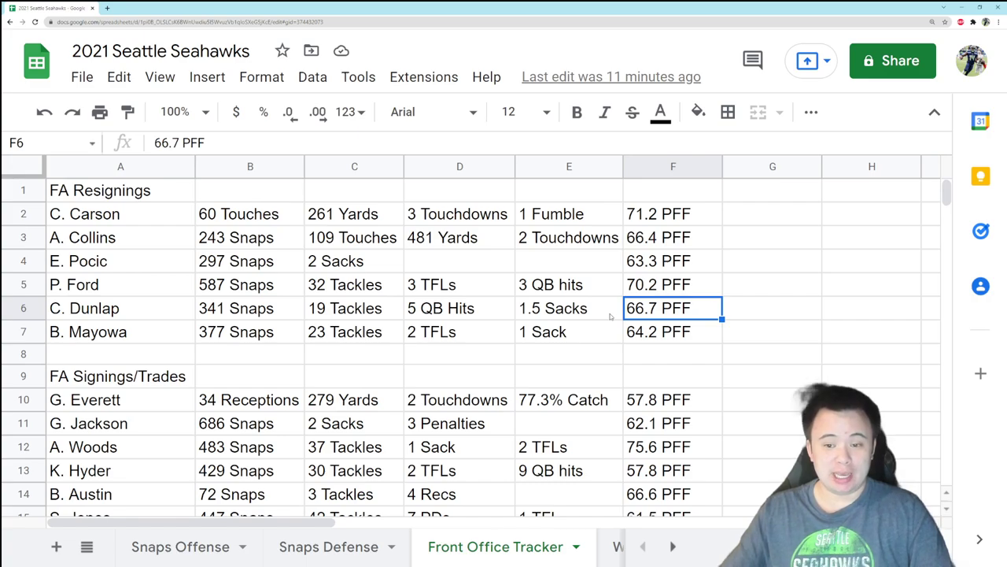
left_click(130, 337)
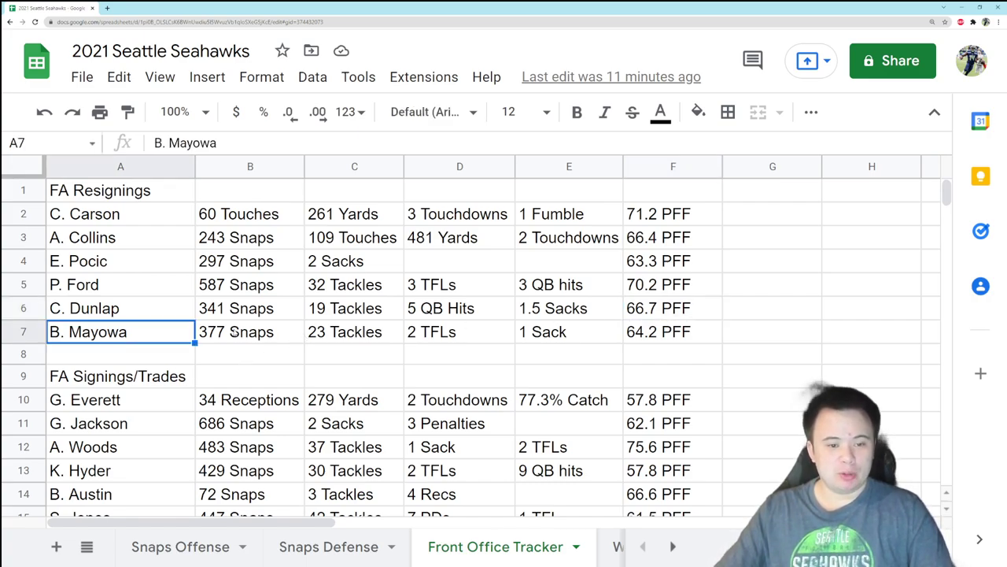
left_click(234, 331)
left_click(329, 334)
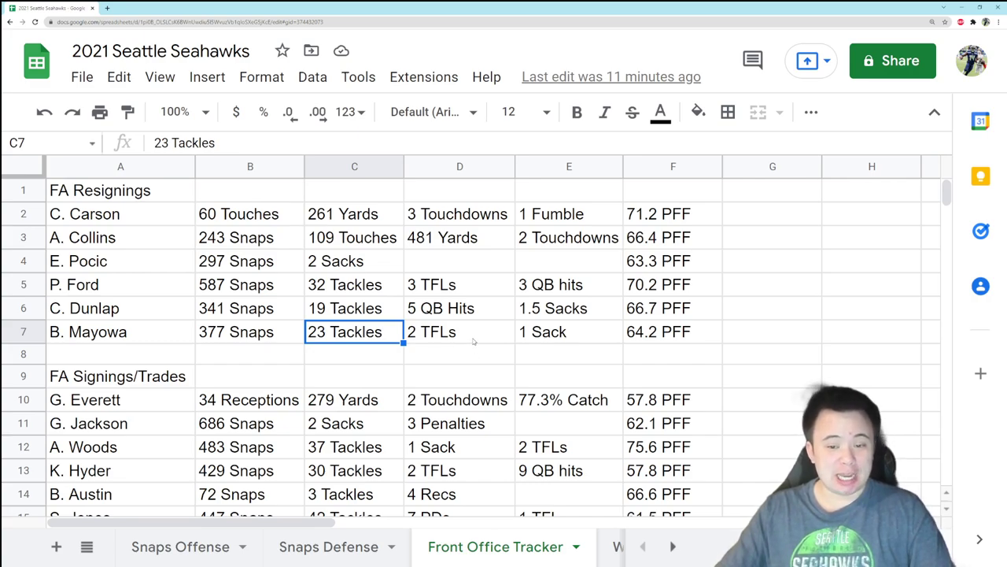
left_click(638, 334)
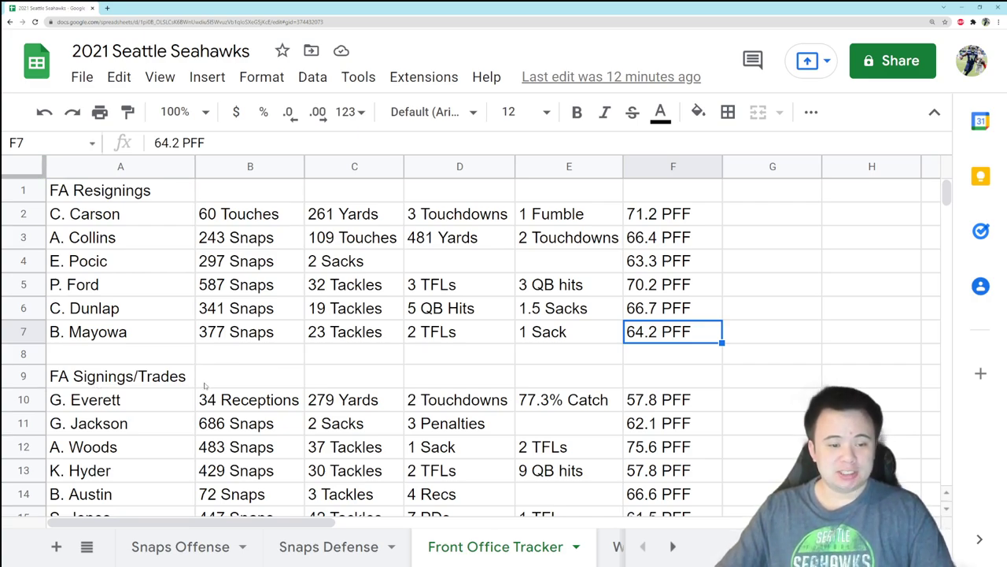
- Examine the stats of the first two players in the FA Signings/Trades section, rows 10 and 11
scroll(207, 380, "down", 3)
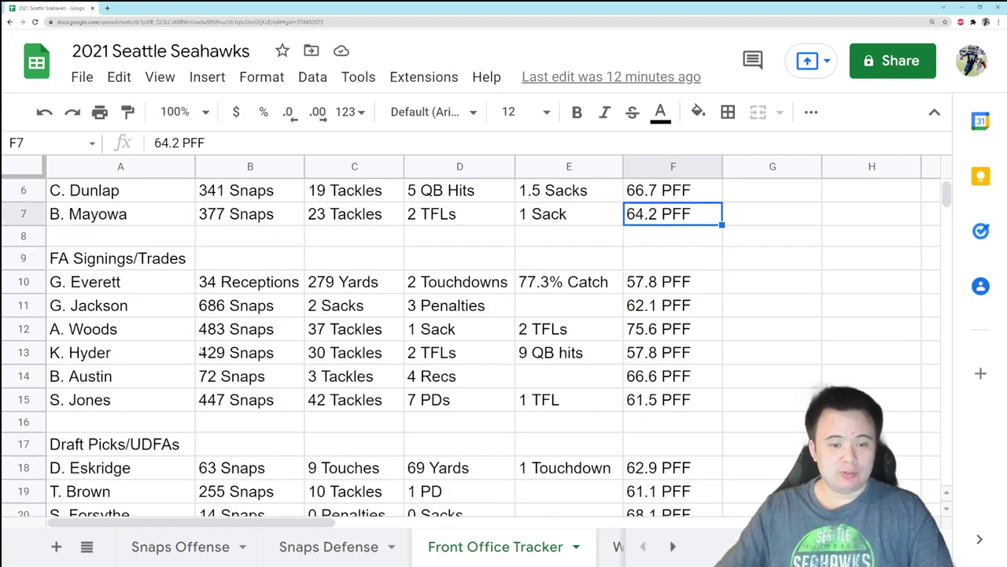
scroll(203, 352, "up", 3)
scroll(201, 352, "down", 1)
left_click(110, 361)
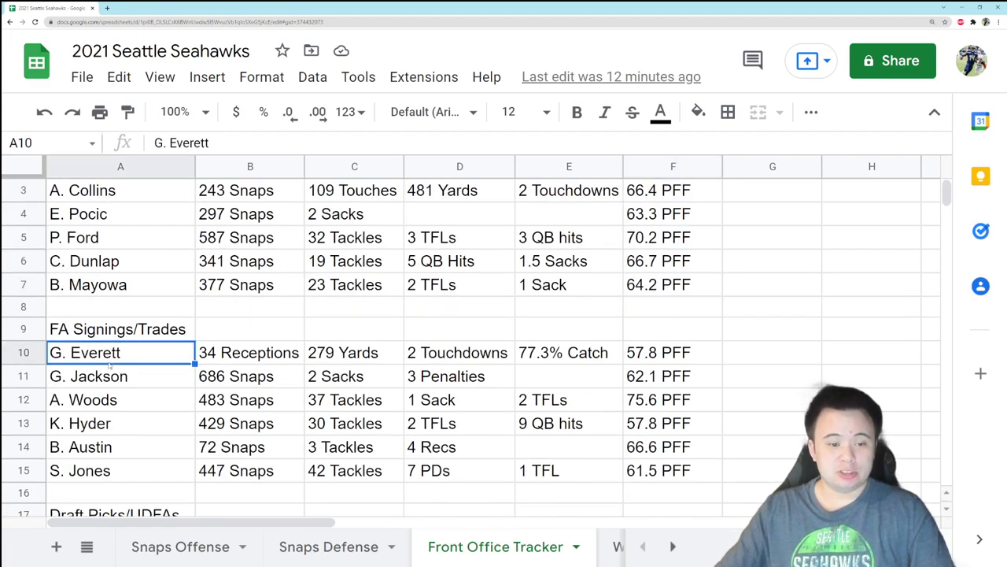
left_click(209, 356)
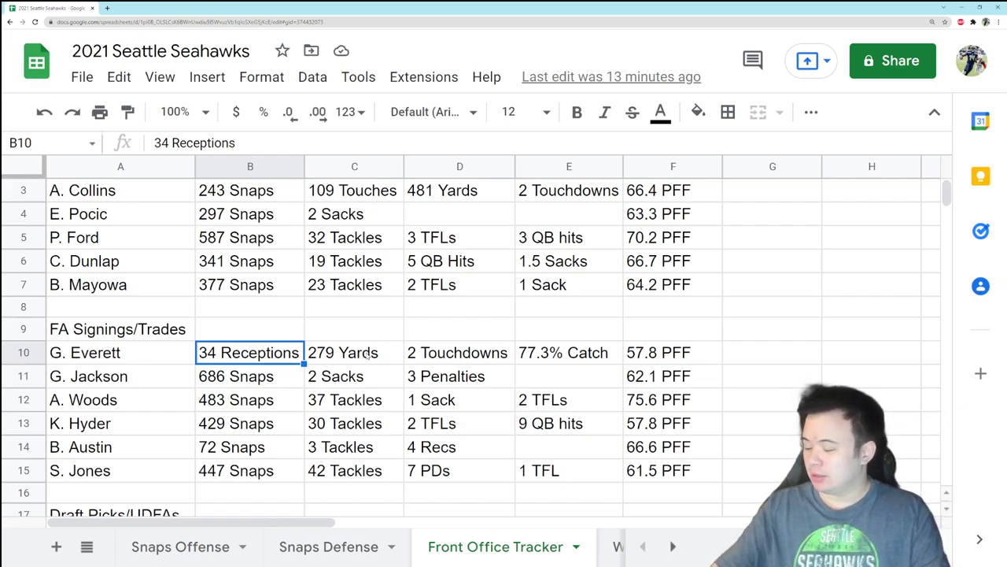
left_click(156, 383)
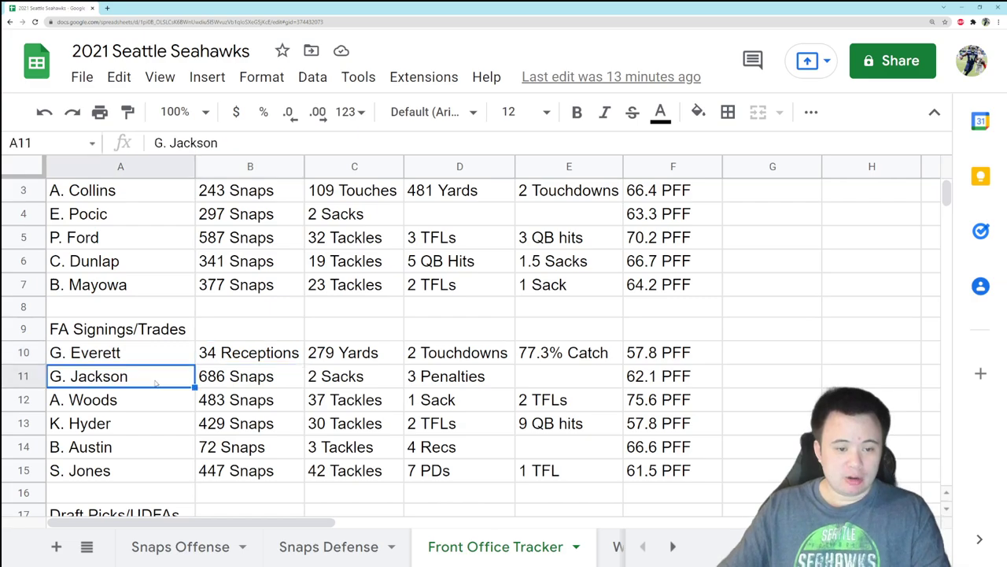
left_click(222, 382)
left_click(353, 384)
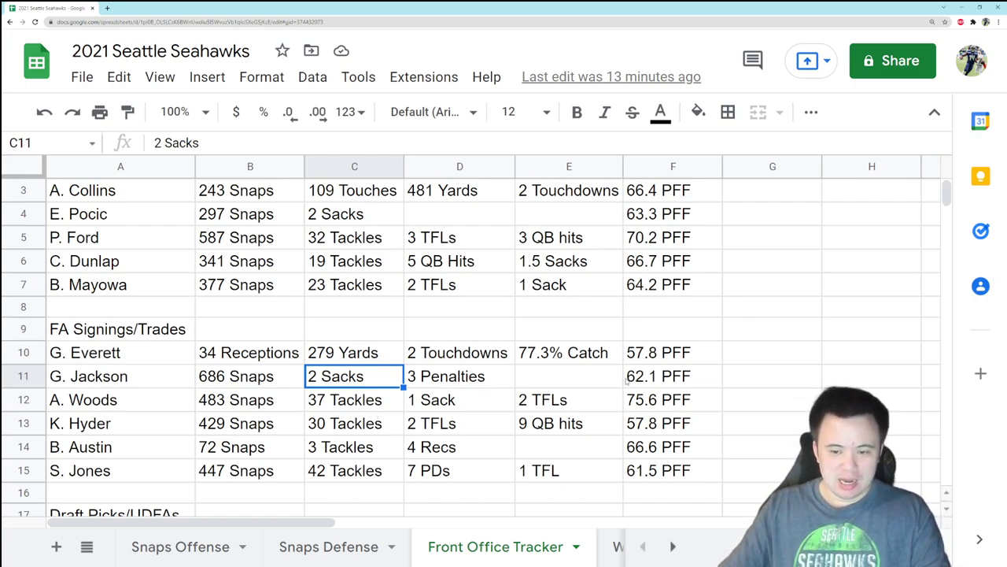
left_click(628, 381)
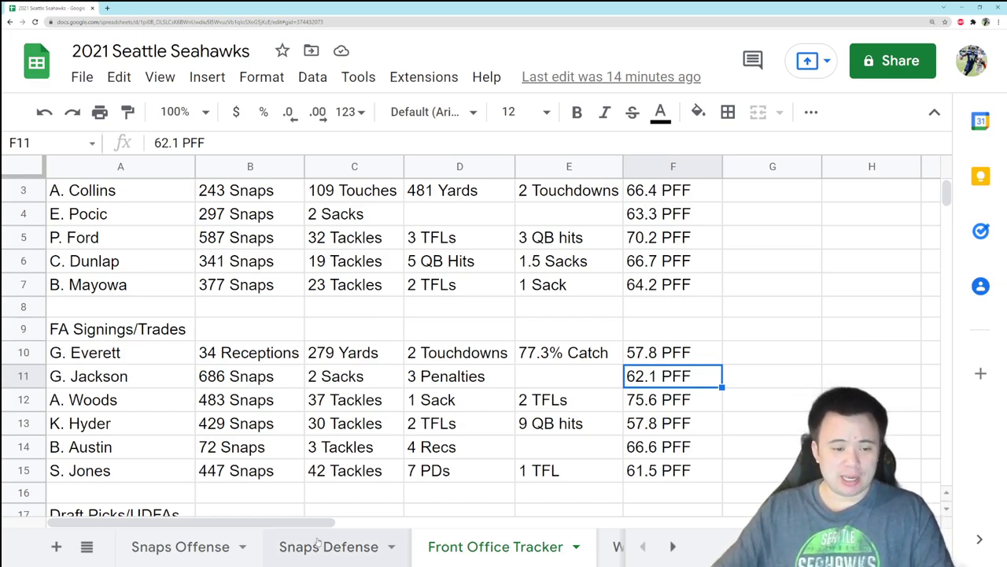
- Examine the snaps, tackles and PFF grades in rows 12 and 13 of the FA Signings/Trades section
left_click(232, 404)
left_click(312, 408)
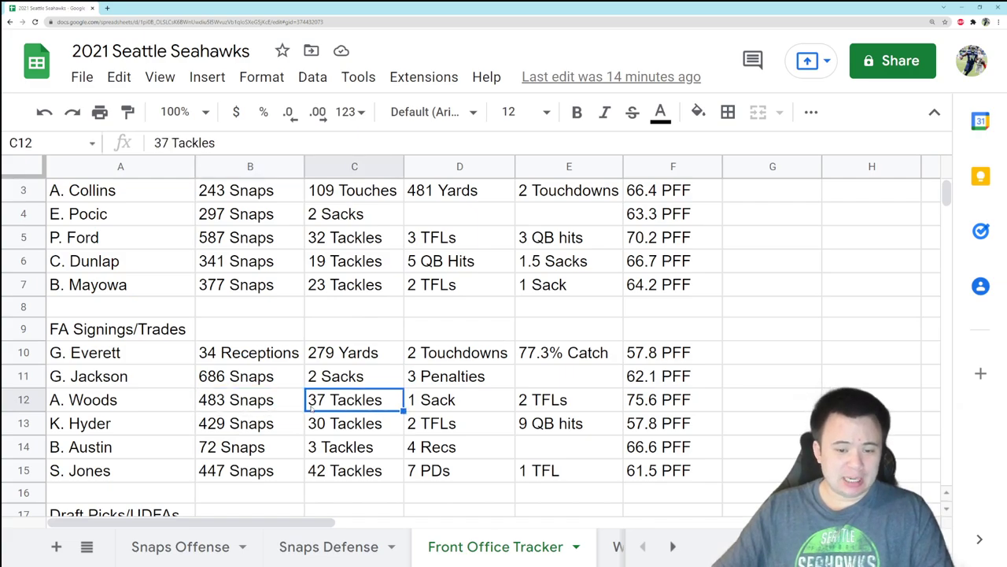
left_click(653, 397)
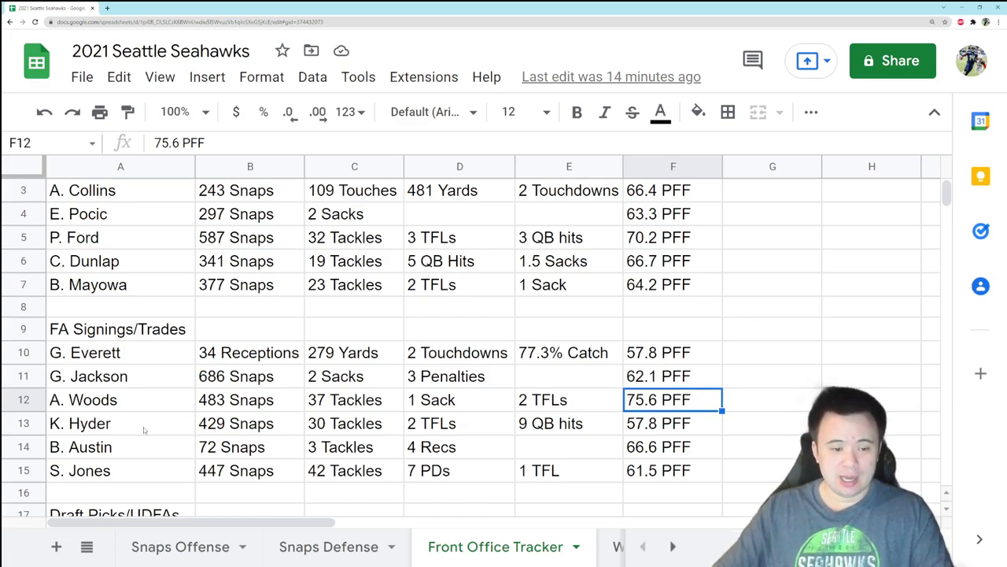
left_click(144, 433)
left_click(224, 427)
left_click(324, 437)
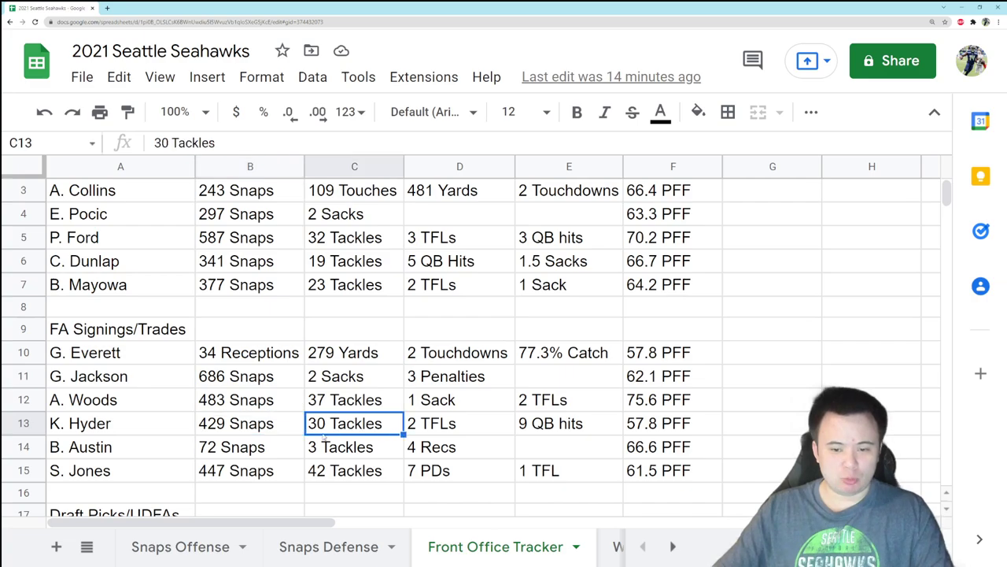
left_click(697, 429)
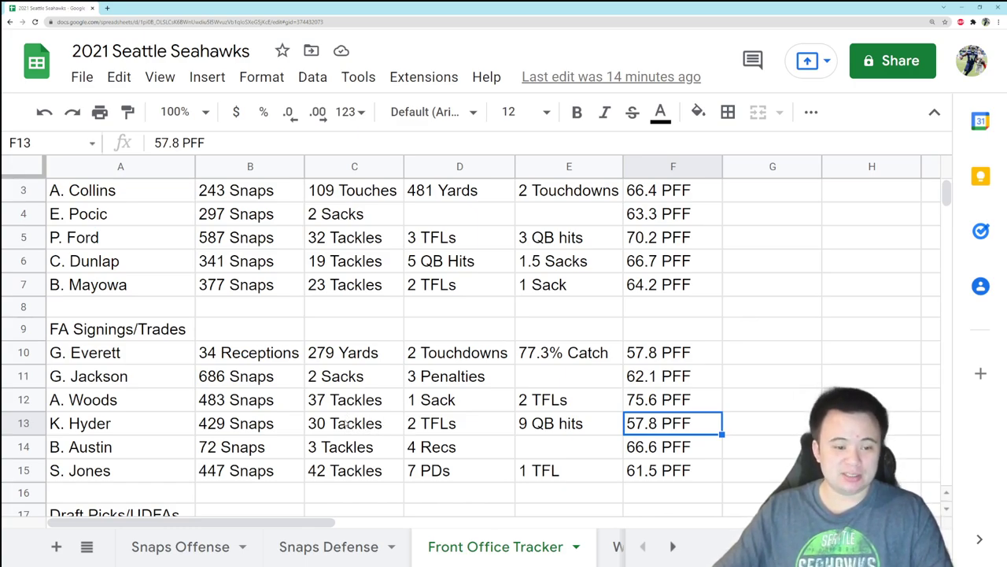
- Examine the stats and PFF grades of the last two FA Signings/Trades players, rows 14 and 15
left_click(150, 452)
left_click(216, 455)
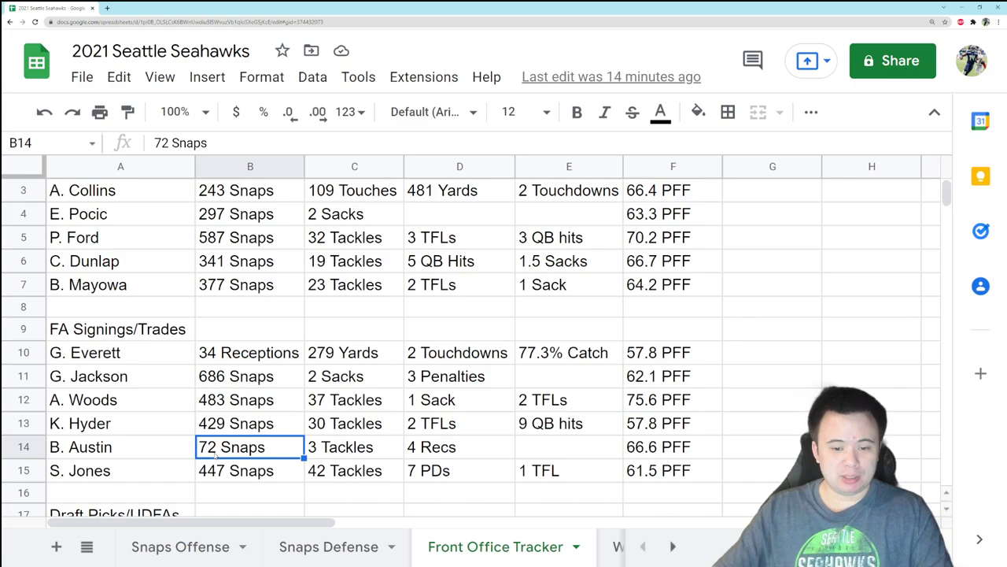
left_click(311, 458)
left_click(647, 458)
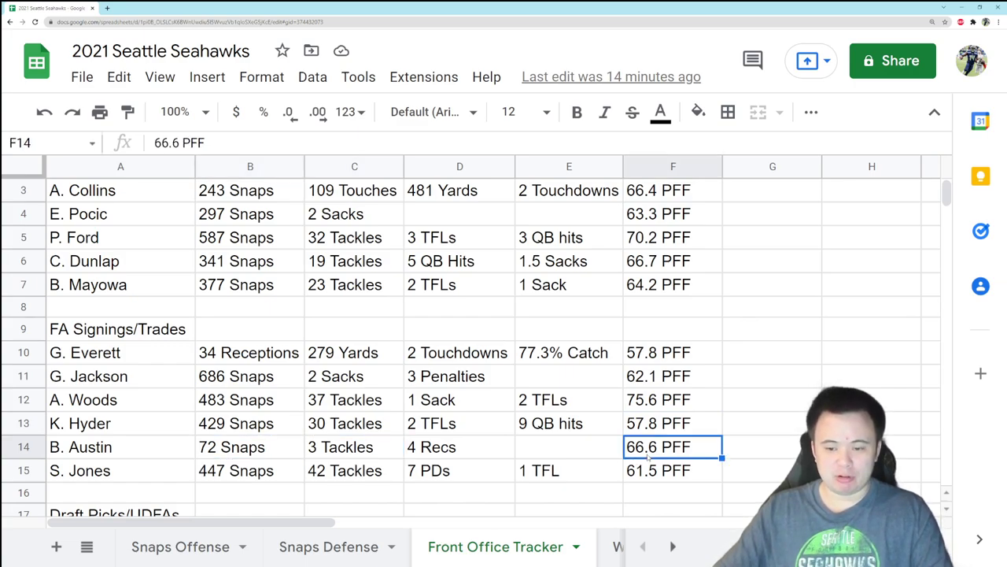
left_click(137, 473)
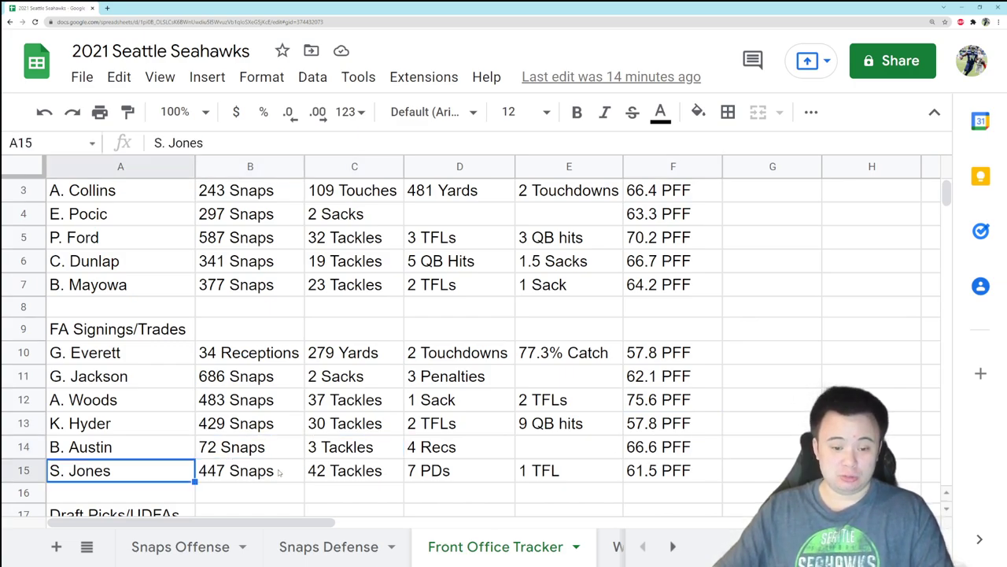
left_click(617, 476)
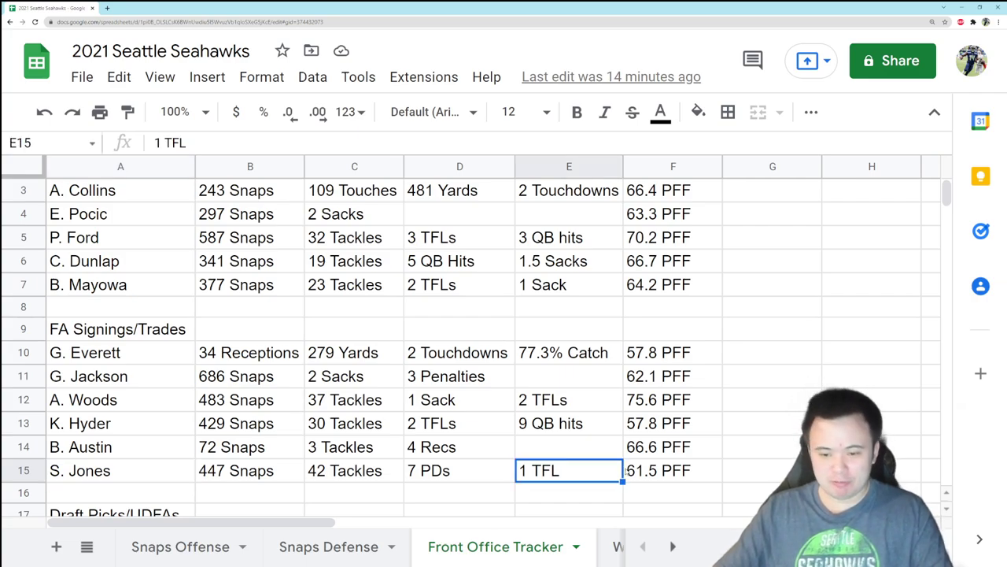
left_click(650, 469)
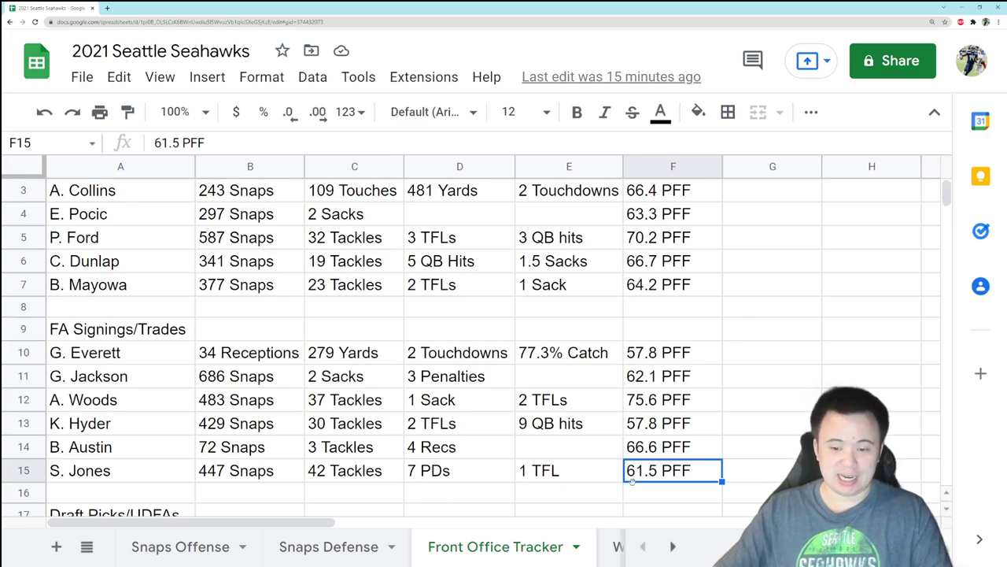
left_click(366, 476)
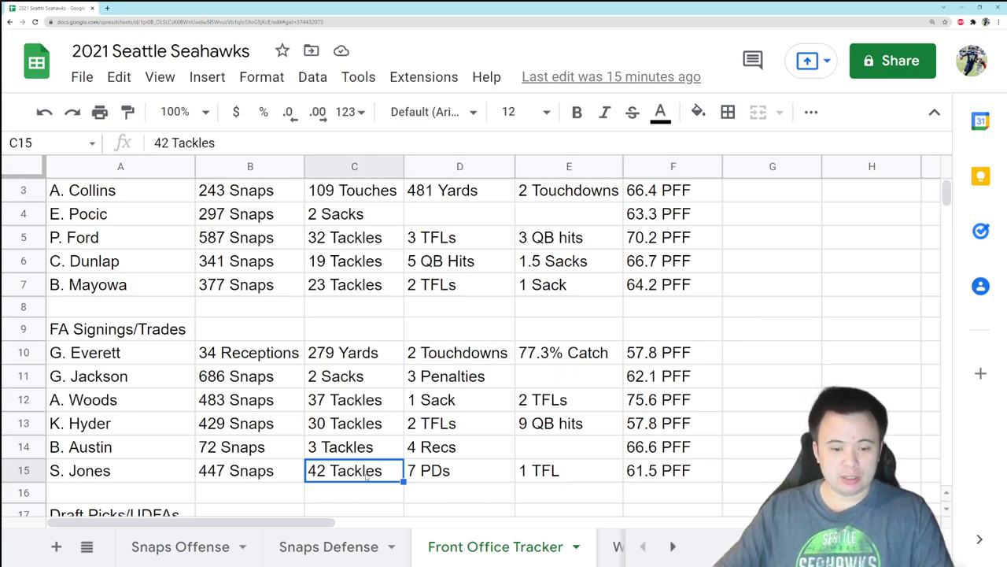
left_click(417, 476)
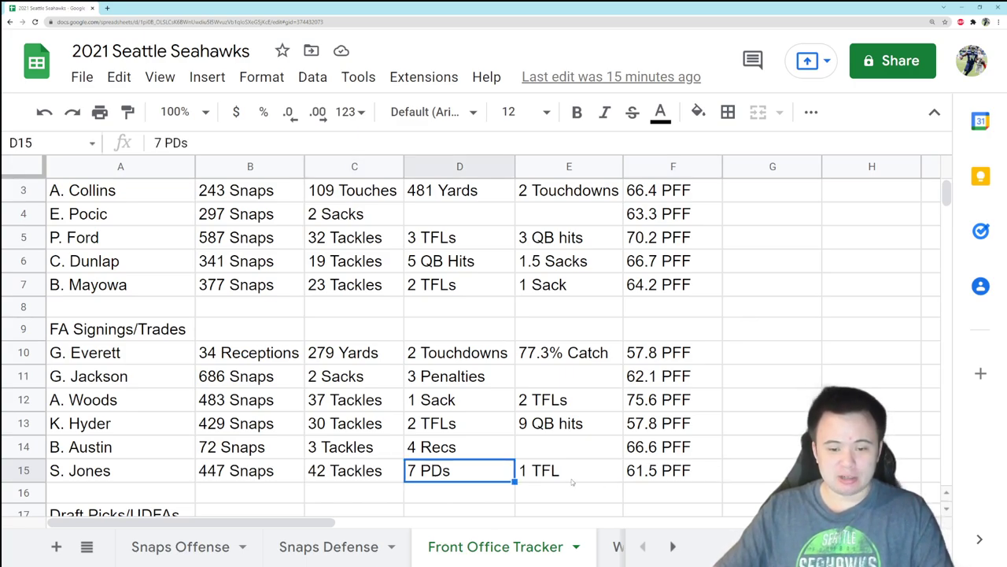
left_click(660, 483)
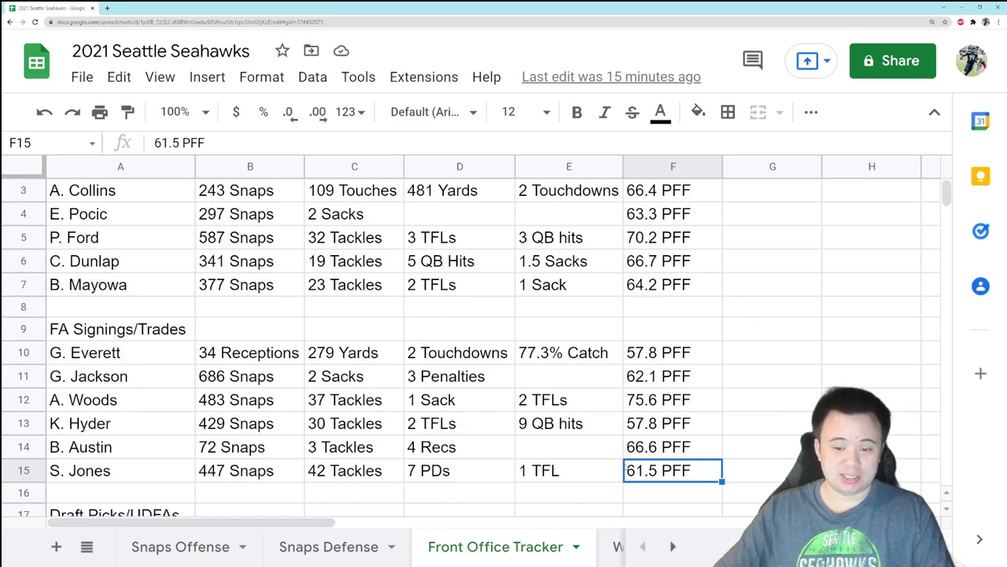
scroll(443, 434, "down", 2)
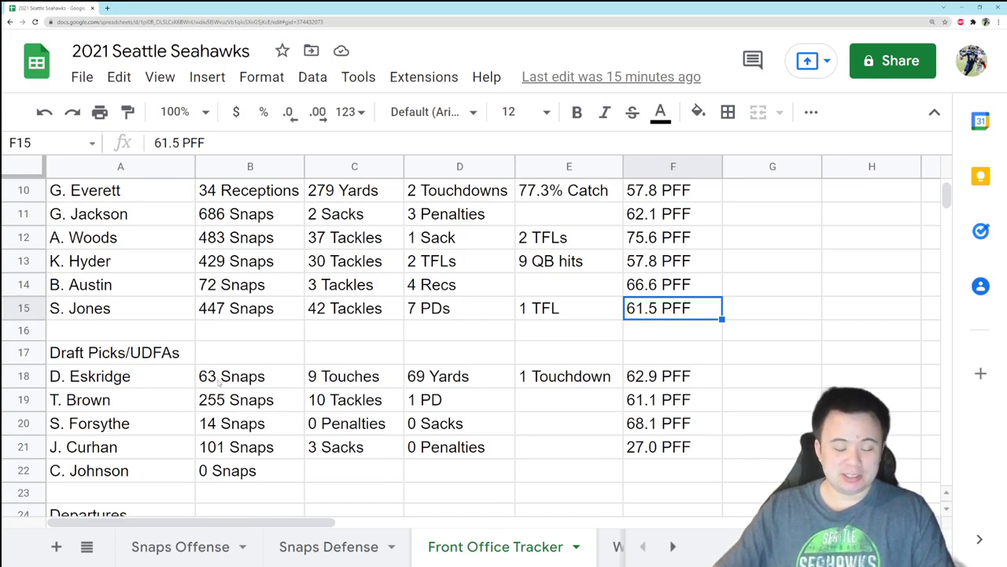
- Examine the snaps, touches, yards, touchdowns and PFF grade in row 18 of the Draft Picks/UDFAs section
left_click(180, 383)
left_click(234, 384)
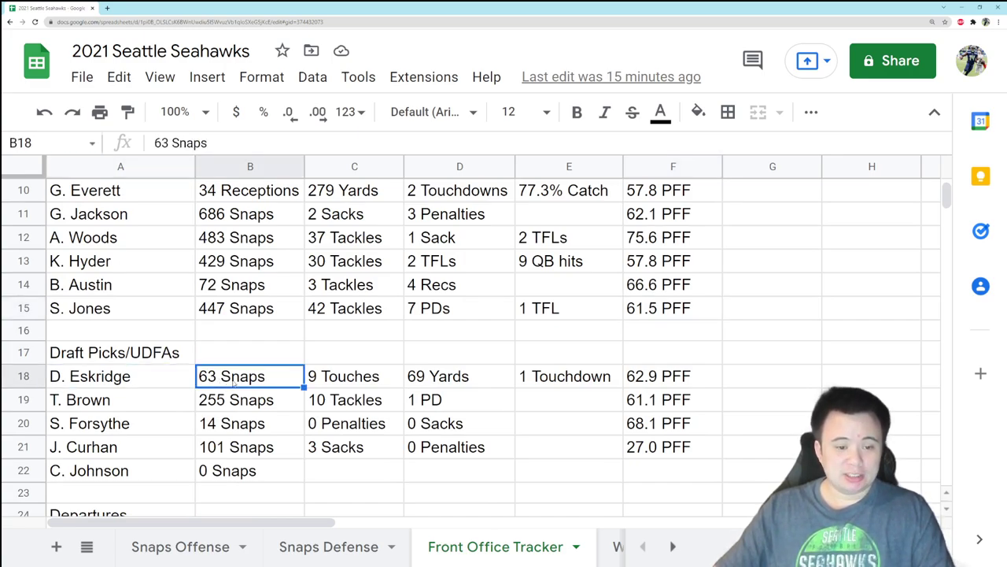
left_click(358, 390)
left_click(445, 382)
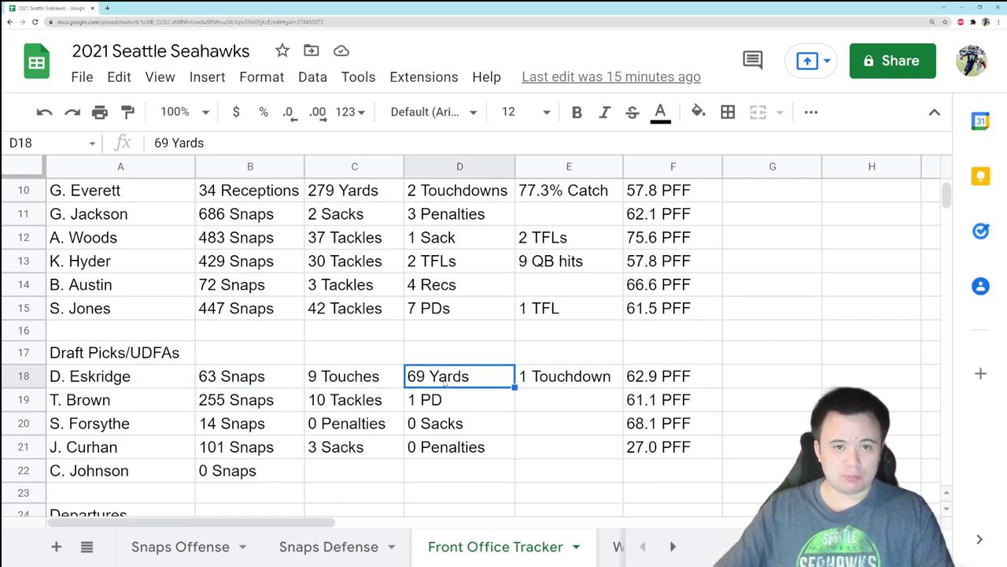
left_click(547, 385)
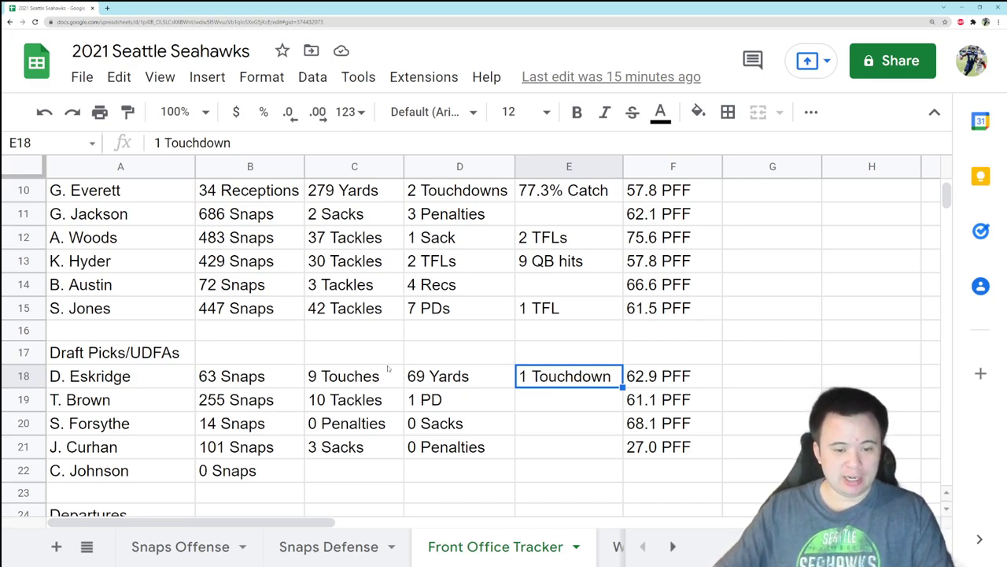
left_click(203, 384)
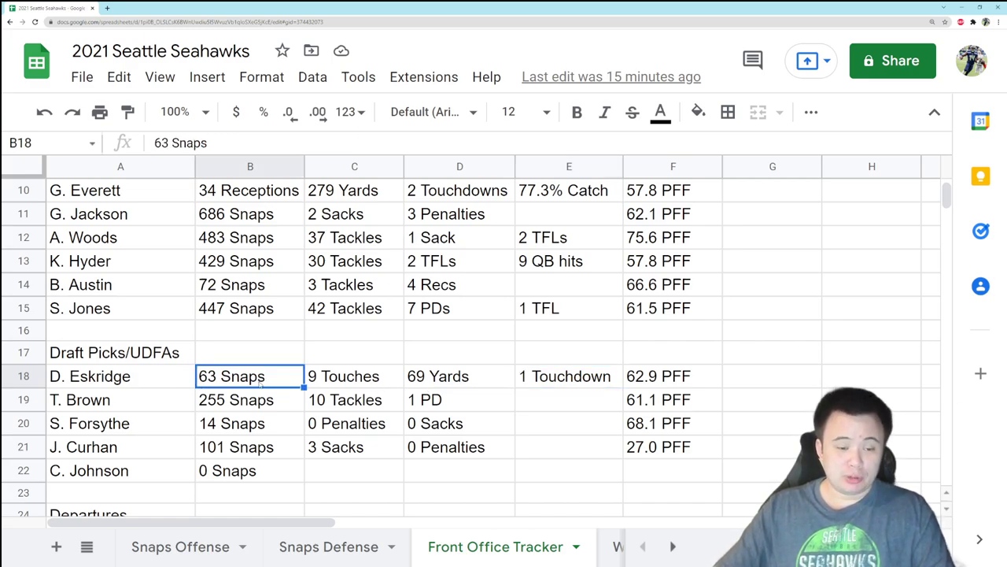
left_click(646, 388)
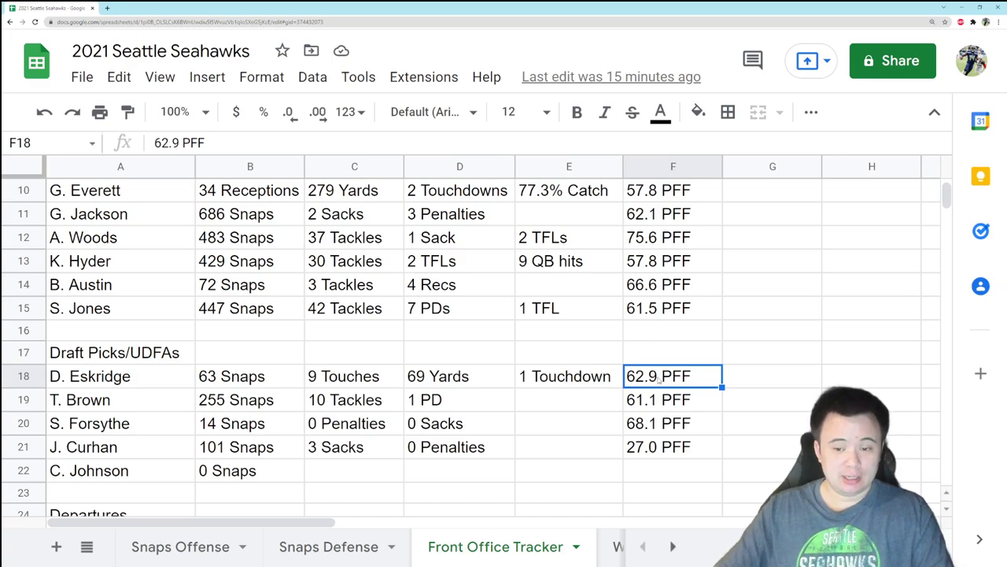
- Examine the snaps, sacks and PFF grades in rows 20 and 21 of the Draft Picks/UDFAs section
left_click(126, 423)
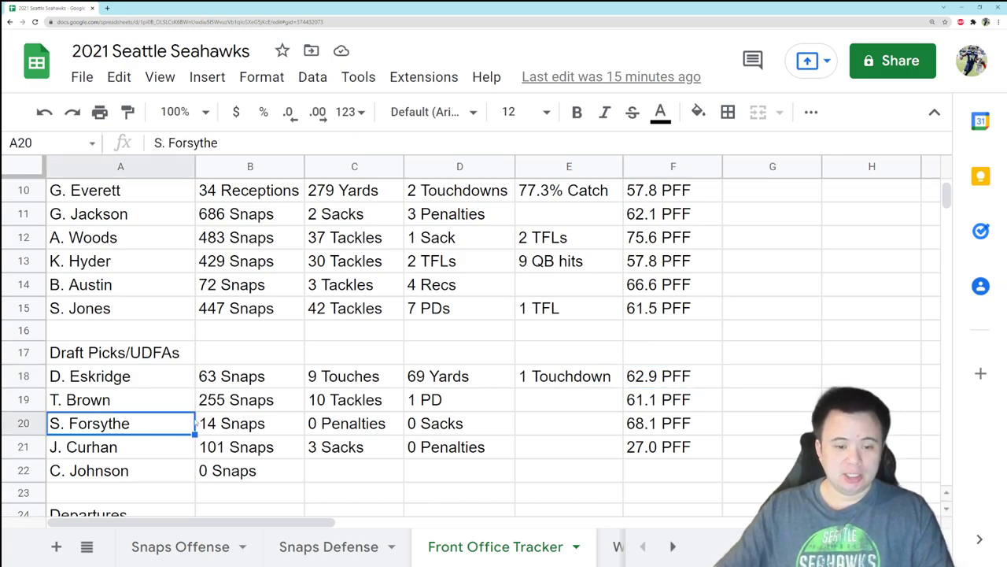
left_click(196, 423)
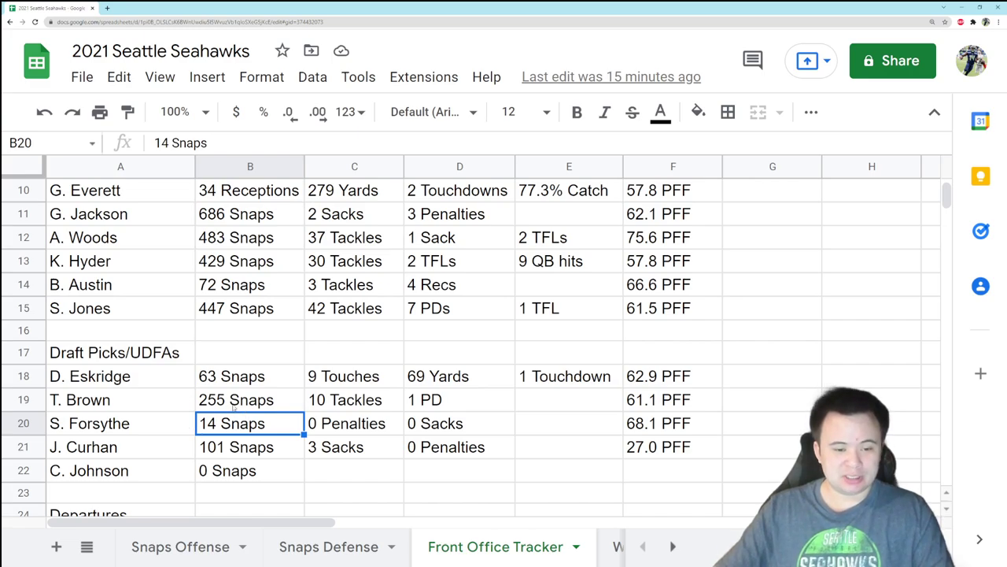
left_click(636, 432)
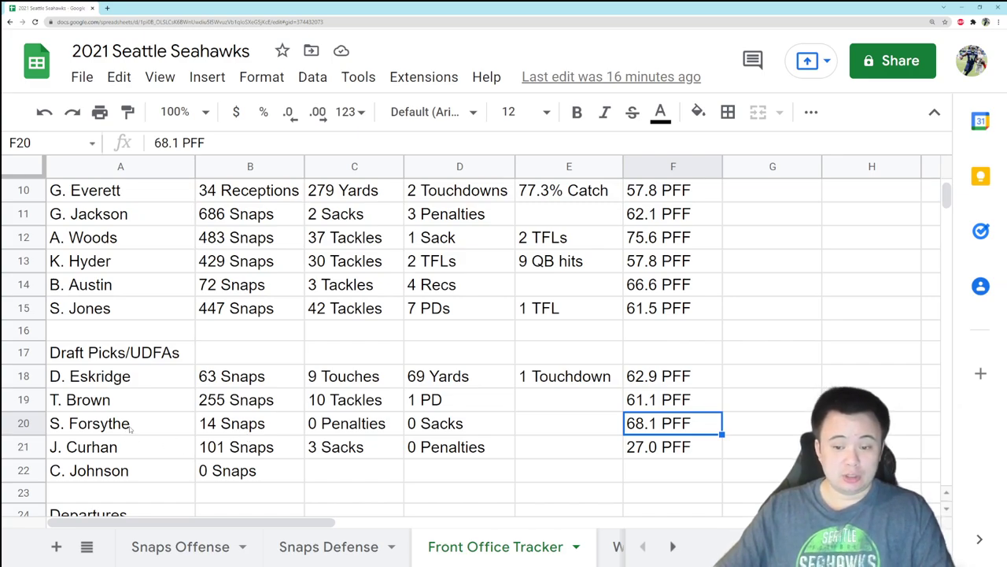
left_click(156, 450)
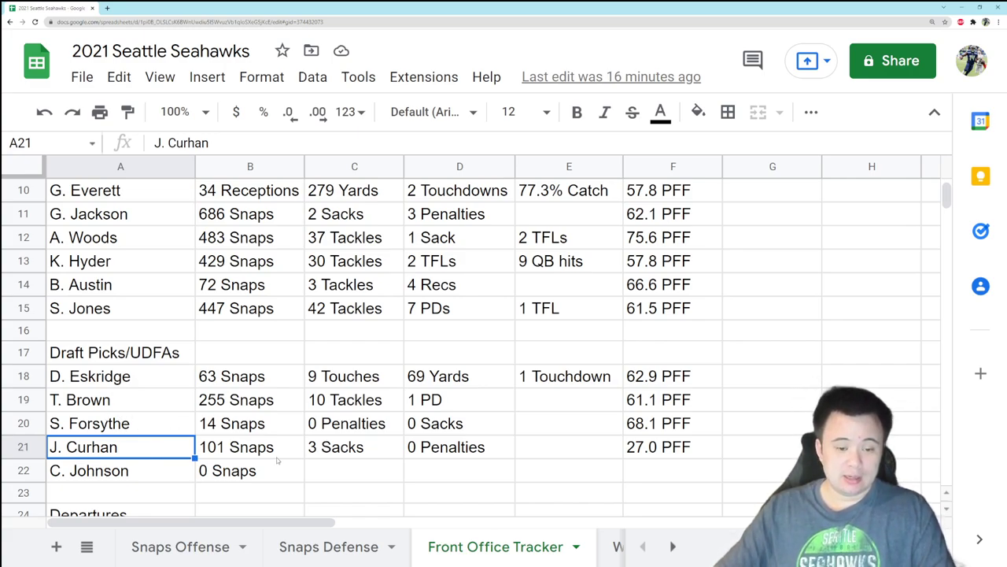
left_click(381, 459)
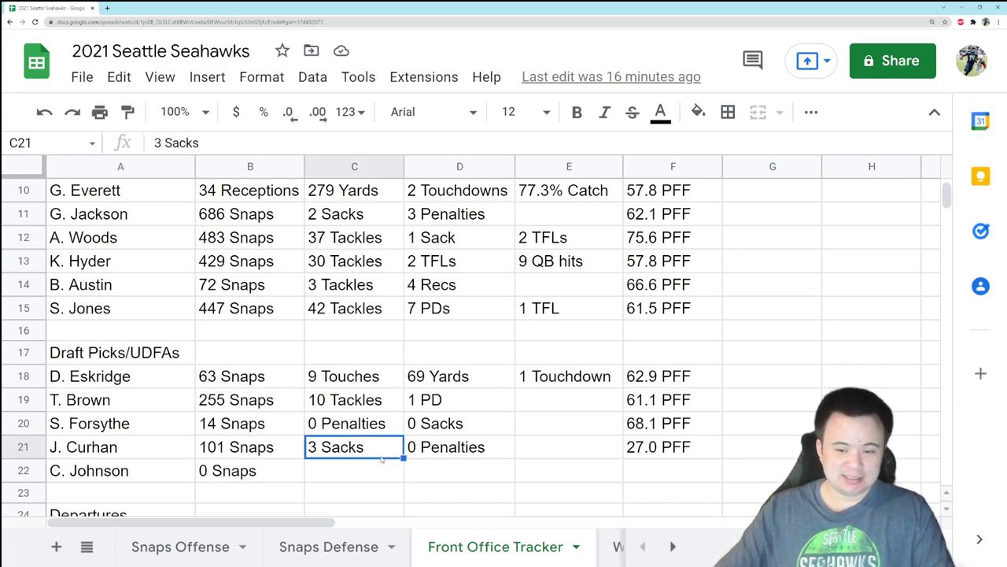
left_click(663, 451)
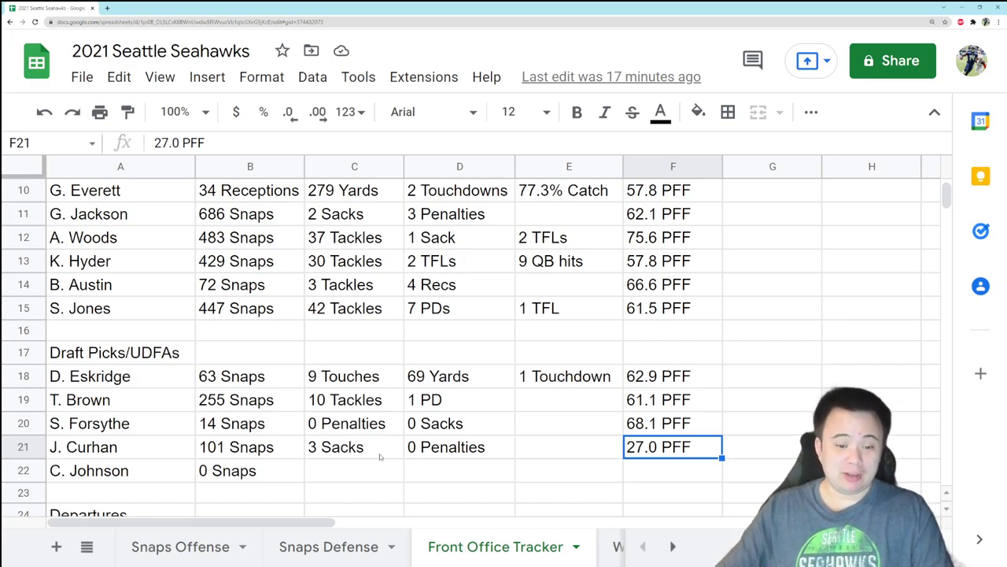
left_click(173, 449)
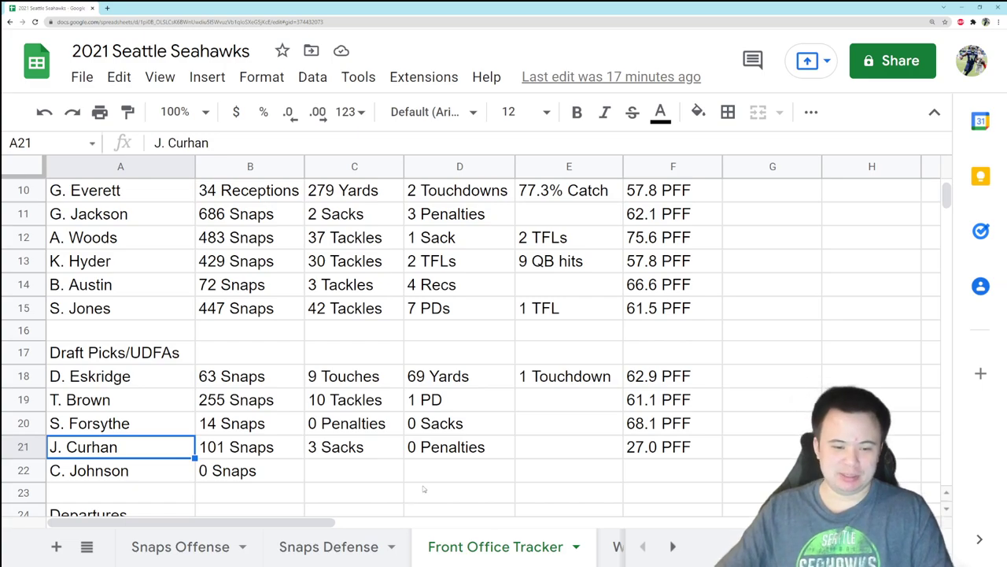
left_click(665, 455)
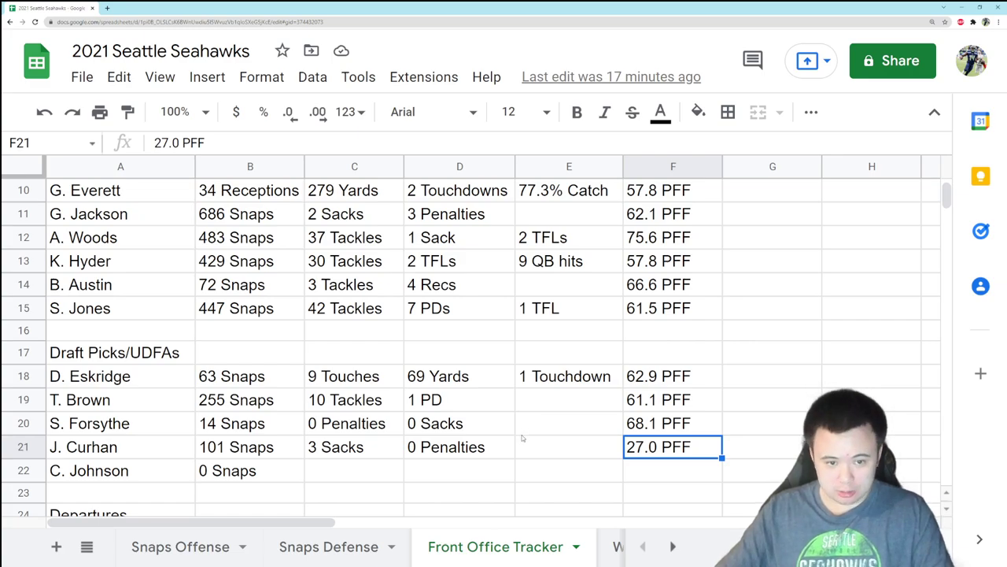
- Examine the snaps, tackles and PFF grades in rows 26 and 27 of the Departures section
scroll(519, 432, "down", 3)
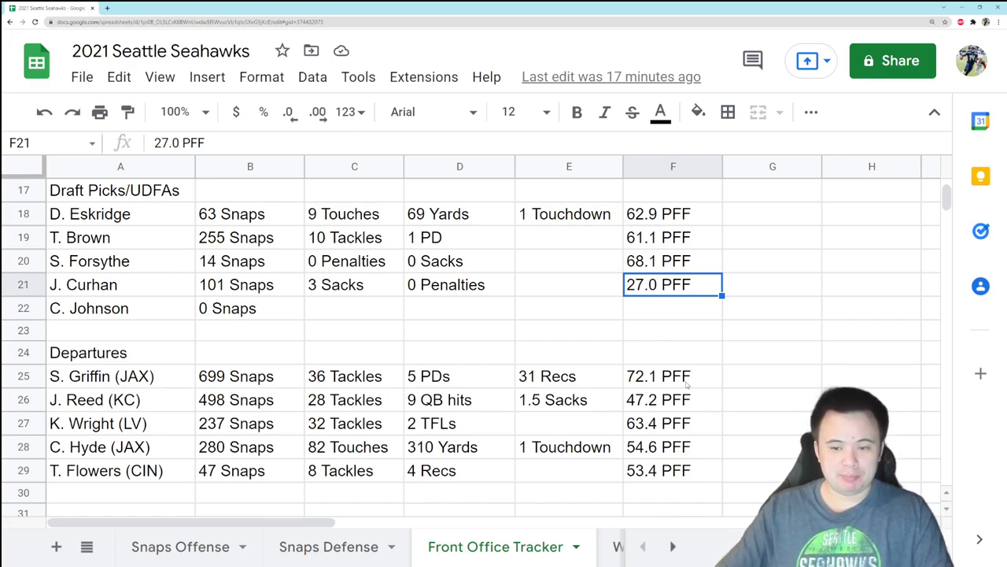
left_click(146, 402)
left_click(252, 400)
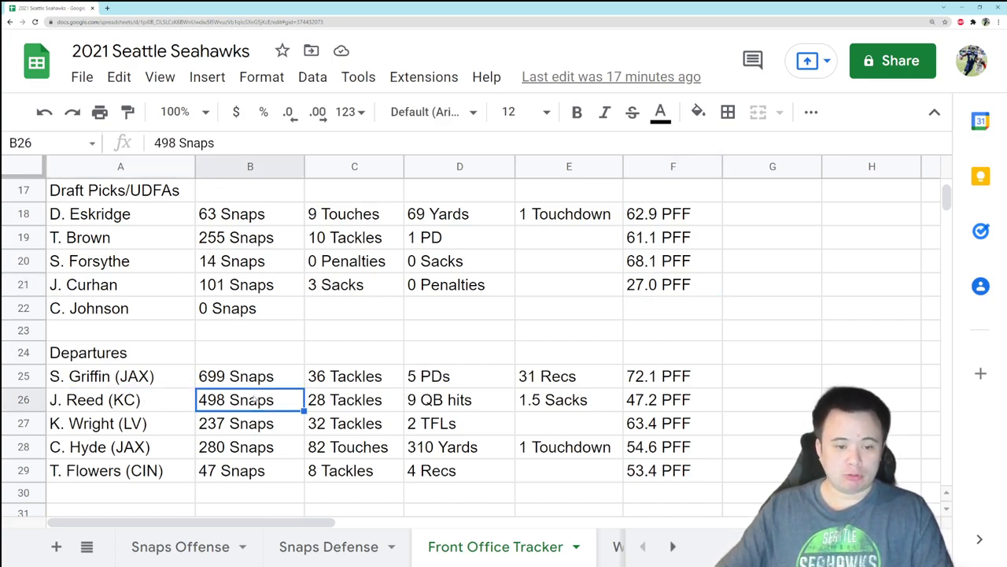
left_click(353, 402)
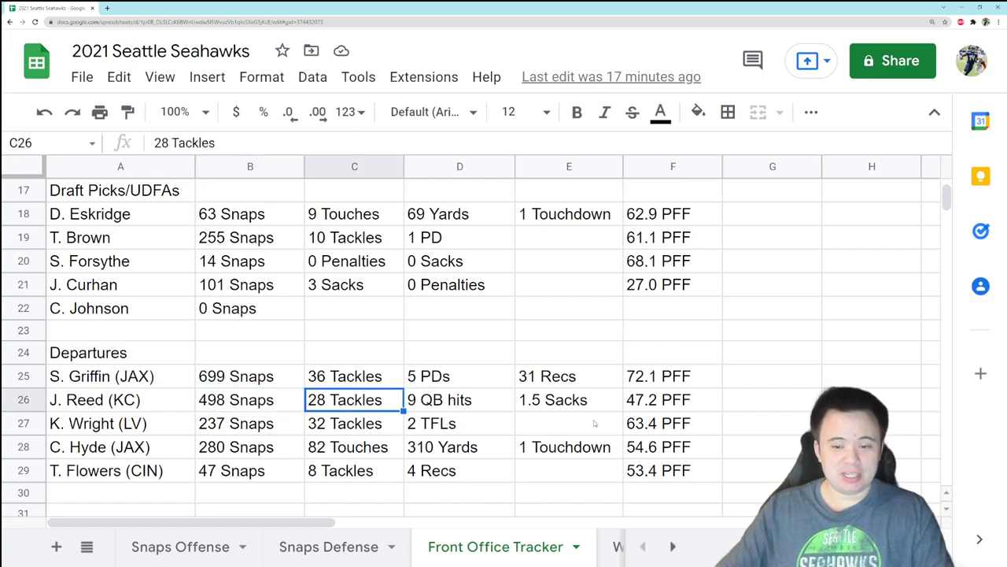
left_click(679, 407)
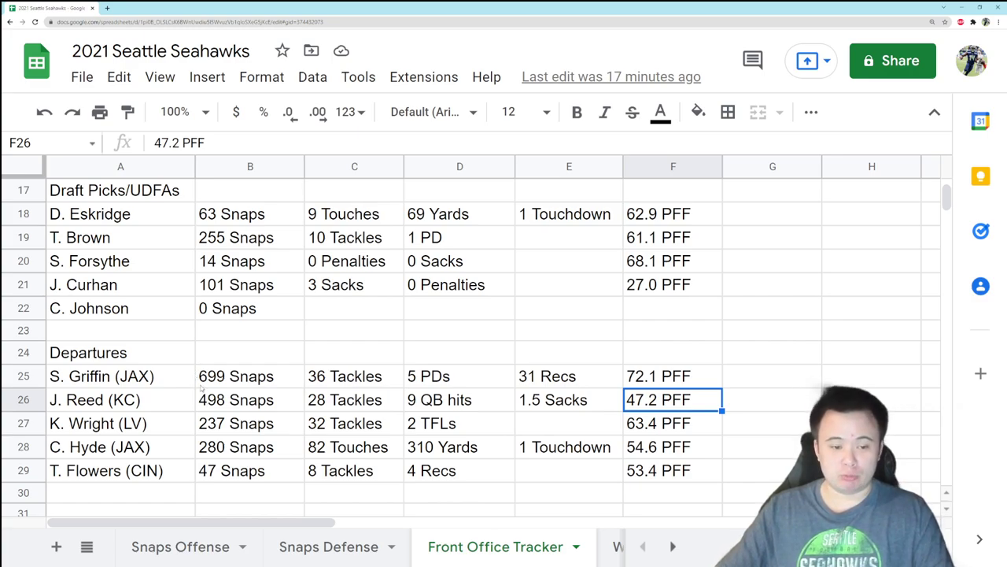
left_click(170, 429)
left_click(227, 423)
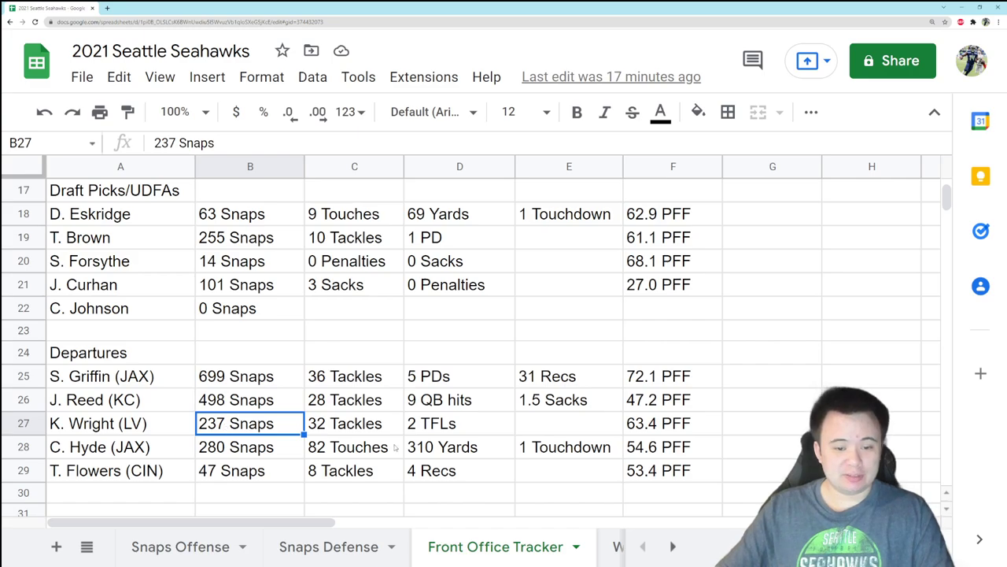
left_click(360, 425)
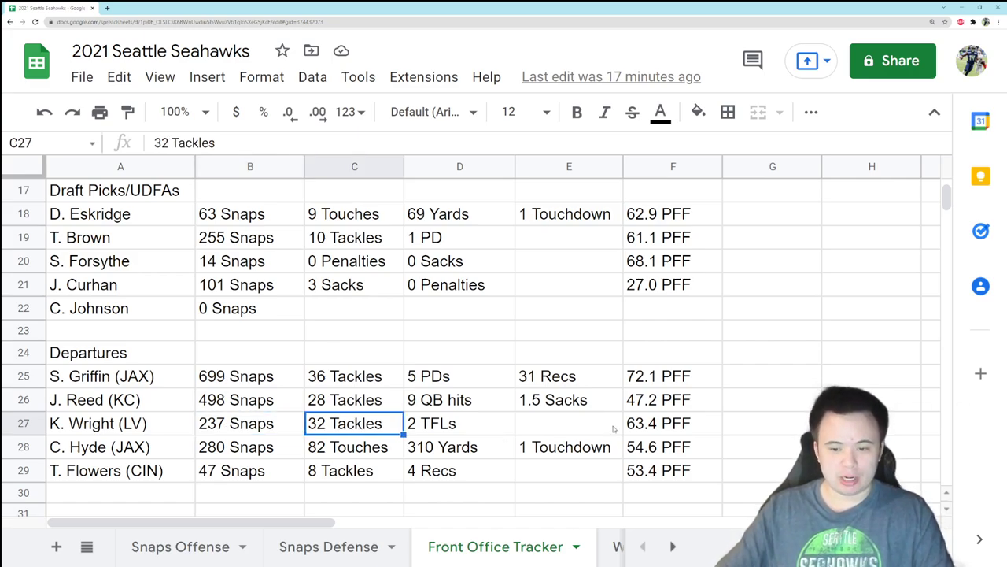
left_click(663, 420)
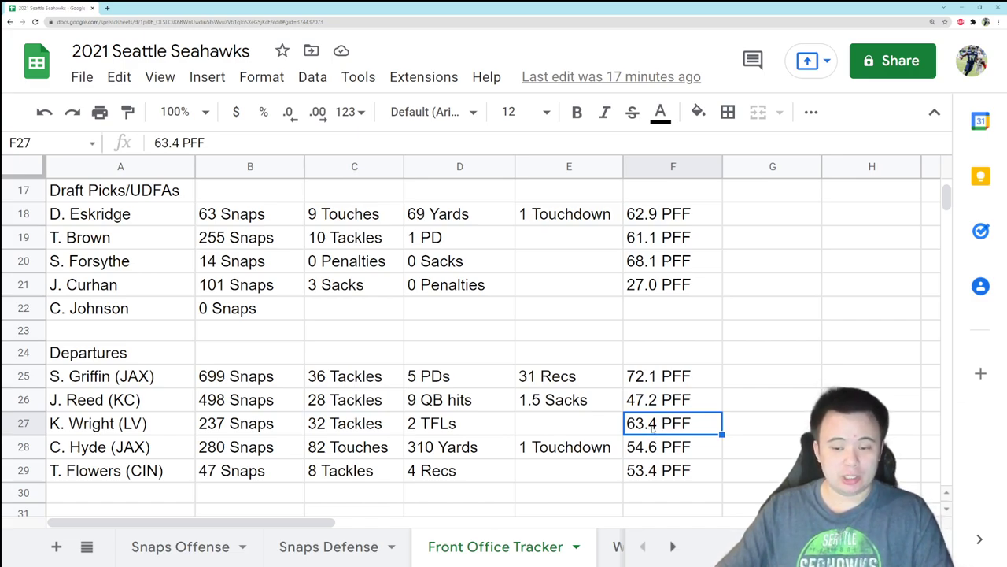
- Examine the stats and PFF grade in row 28 of the Departures section, including the edit history of cell D28
left_click(85, 447)
left_click(243, 449)
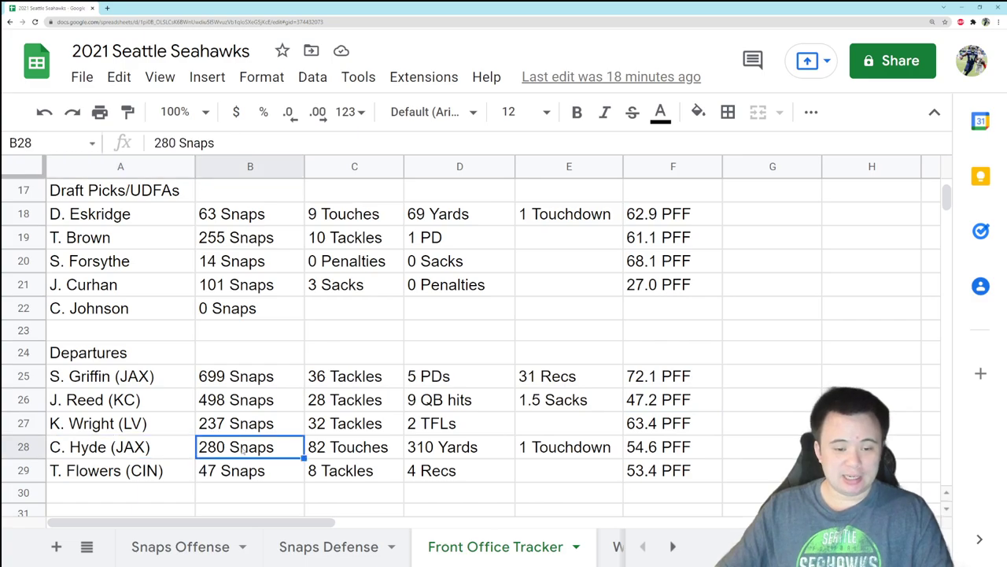
right_click(481, 455)
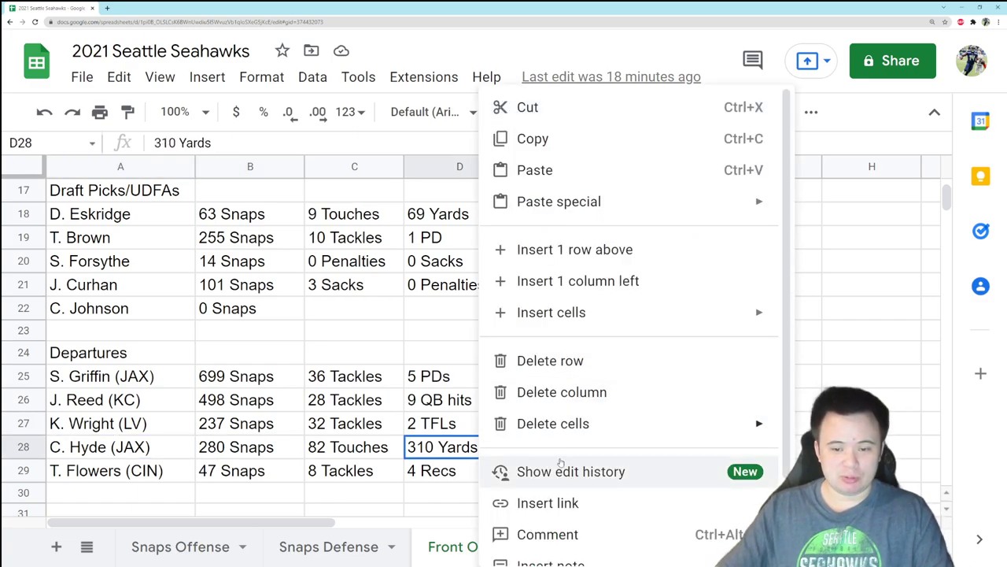
left_click(560, 467)
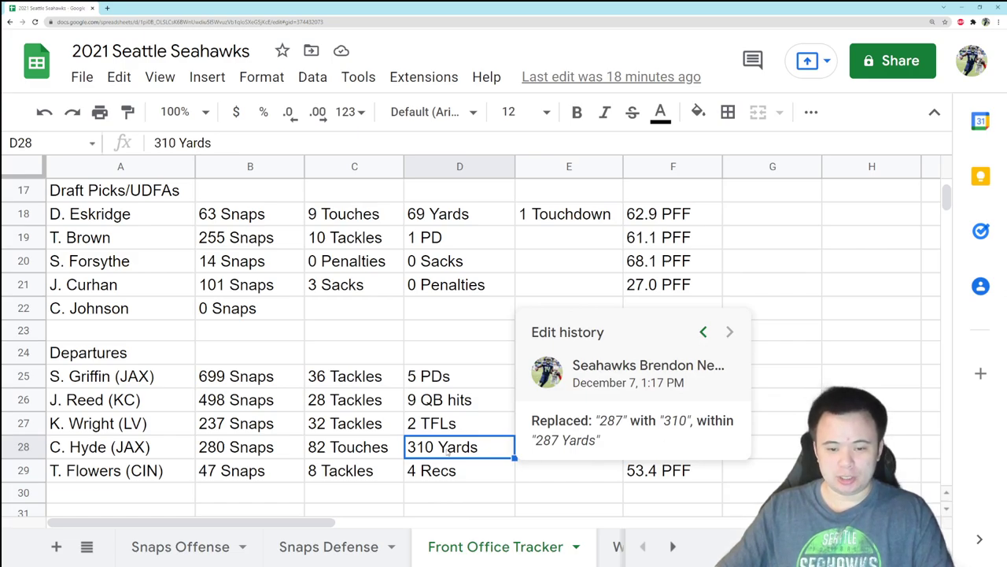
left_click(445, 432)
left_click(561, 450)
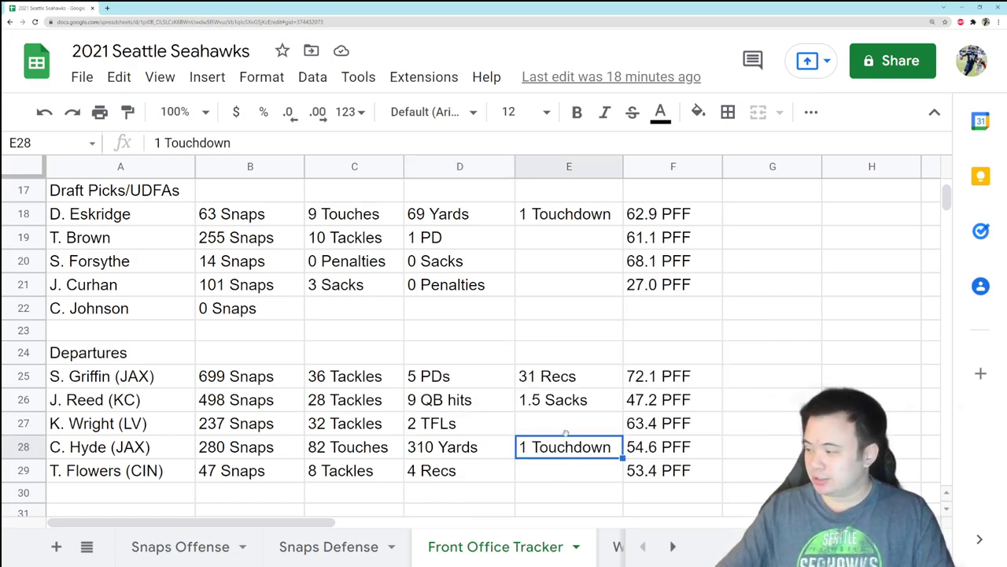
left_click(691, 454)
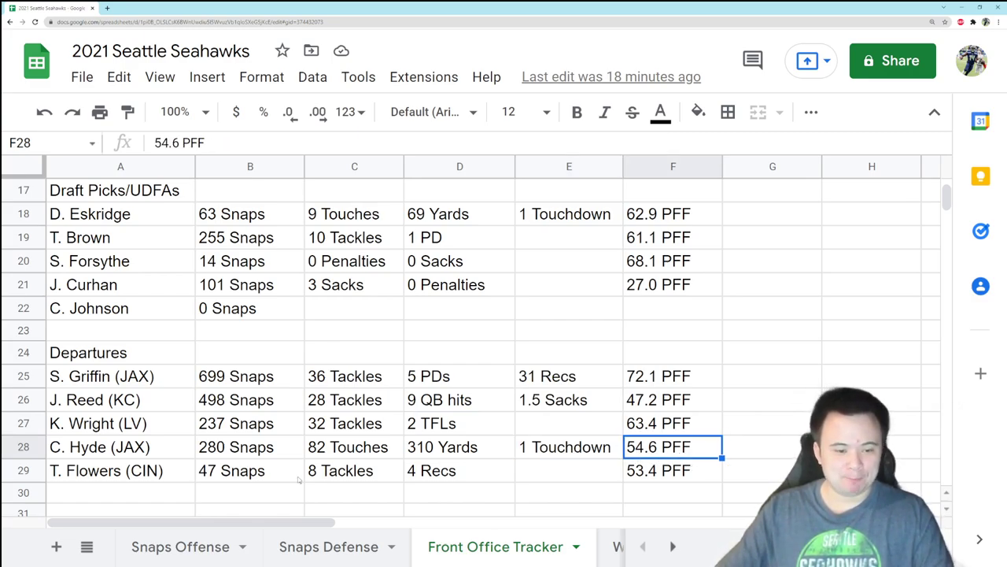
- Examine the snaps, tackles and PFF grade in row 29, the last player in the Departures section
left_click(221, 480)
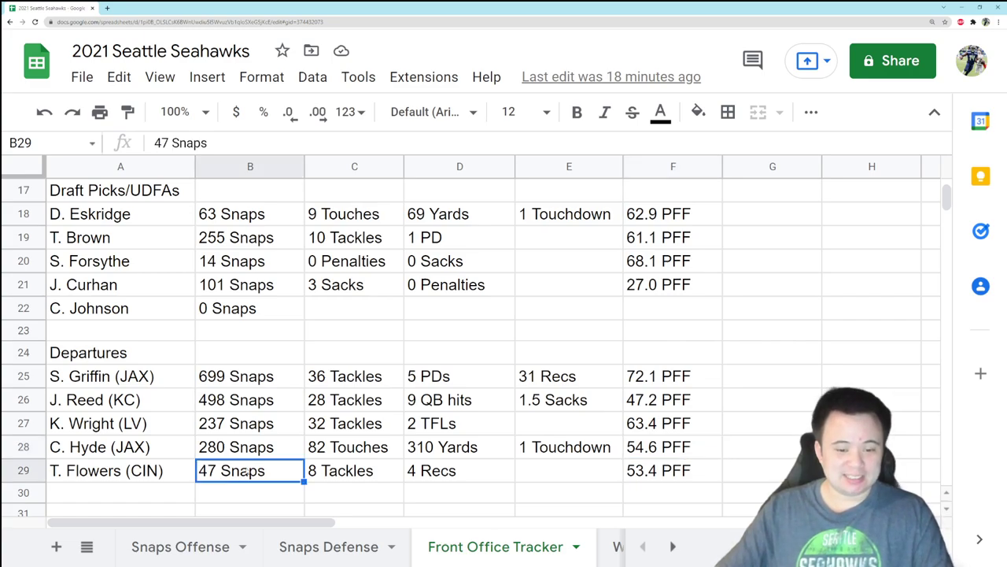
left_click(364, 470)
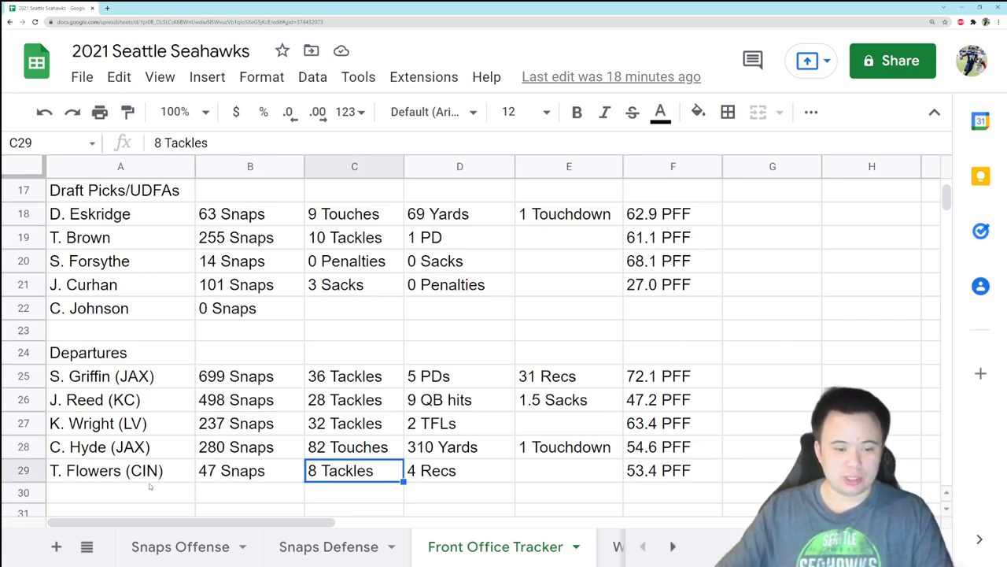
left_click(667, 474)
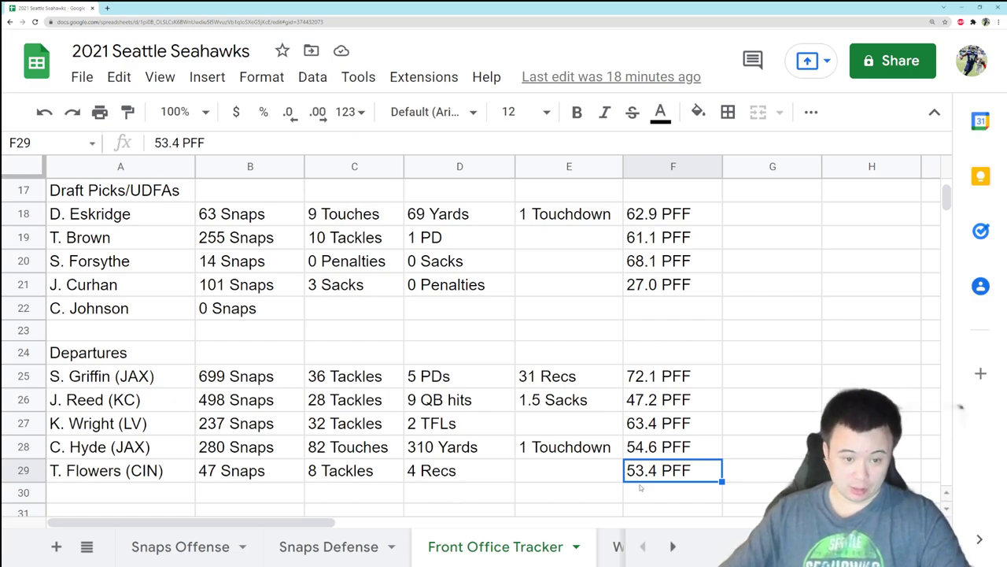
- Look over the whole tracker again and recheck the snaps and PFF grade in row 20 of Draft Picks/UDFAs
scroll(643, 488, "up", 5)
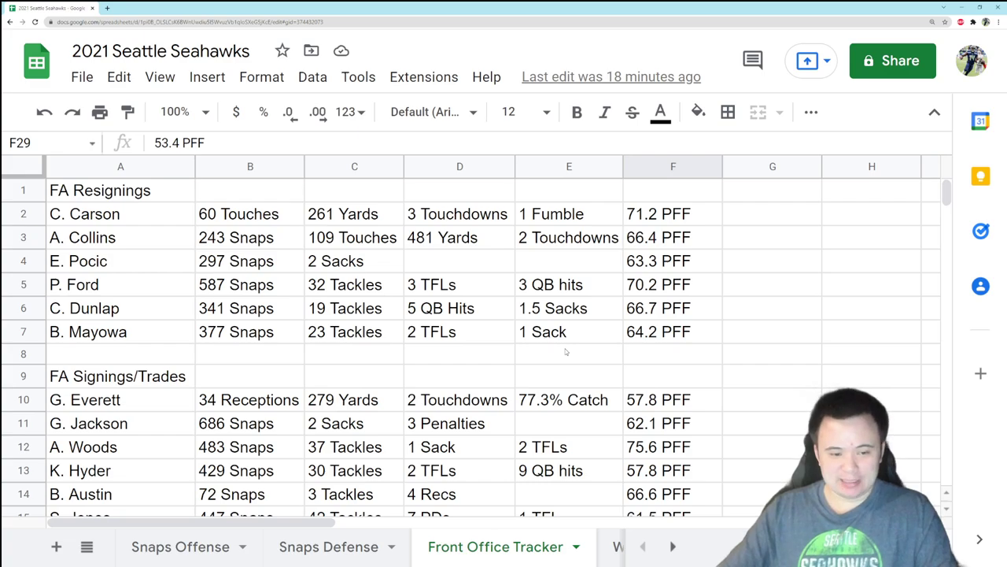
scroll(565, 351, "down", 5)
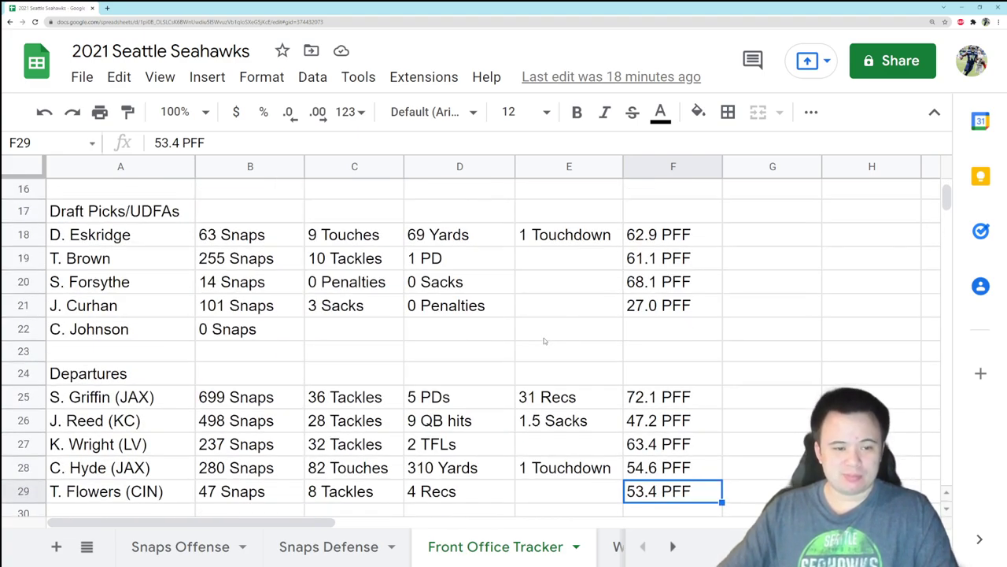
scroll(540, 336, "up", 1)
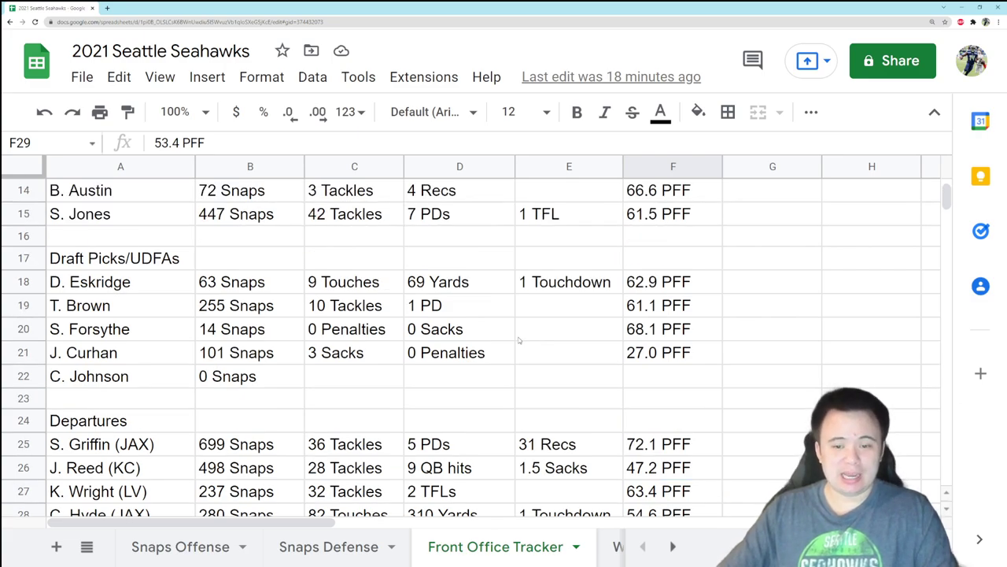
left_click(87, 336)
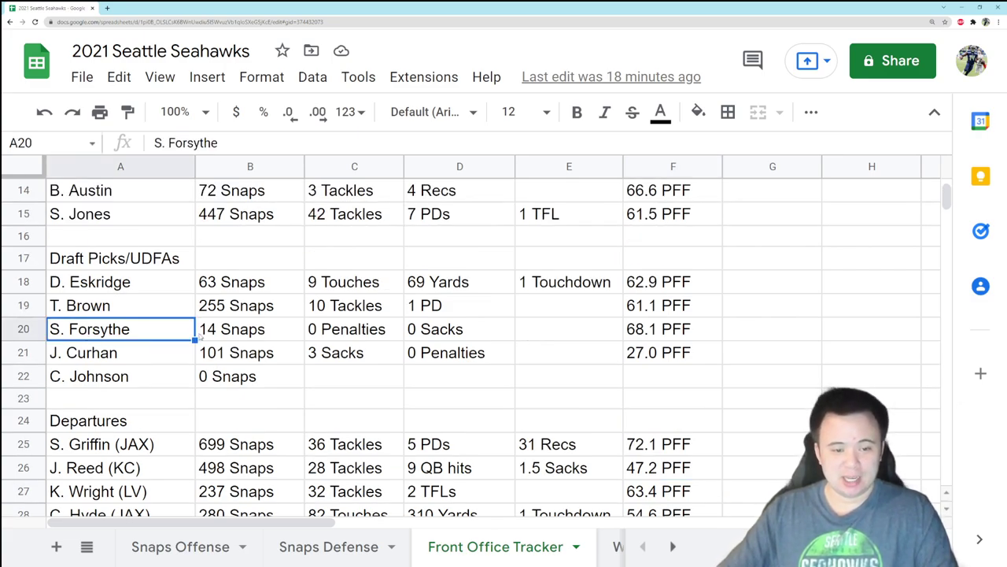
left_click(211, 334)
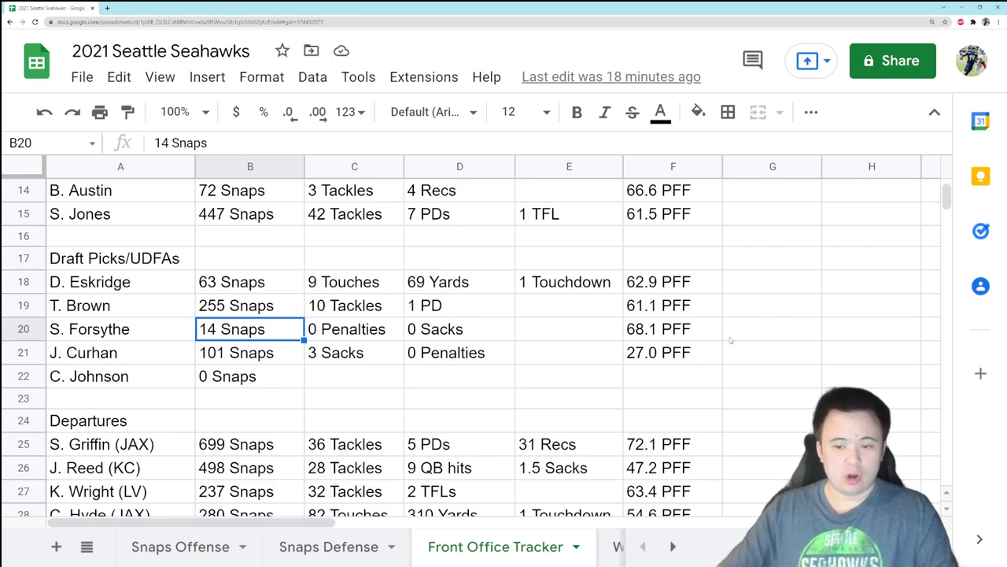
left_click(673, 334)
left_click(559, 332)
left_click(750, 331)
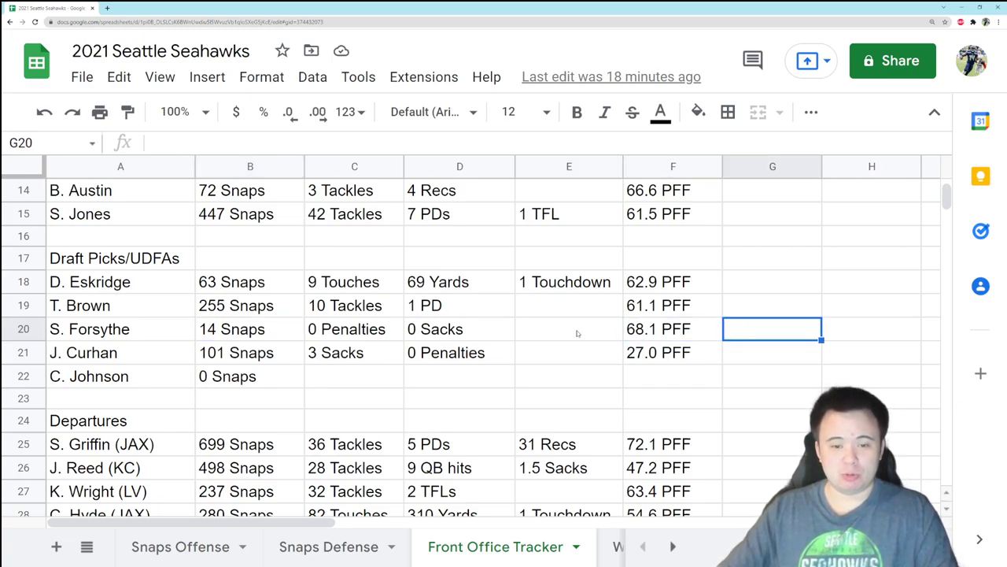
left_click(659, 339)
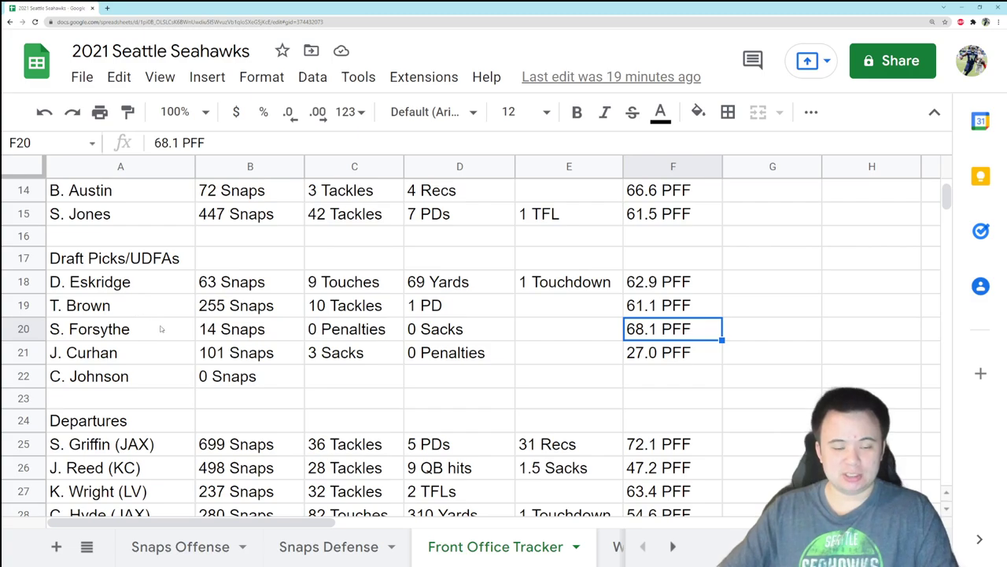
- Look back over the FA Signings/Trades and FA Resignings sections
scroll(398, 381, "up", 1)
scroll(392, 380, "up", 2)
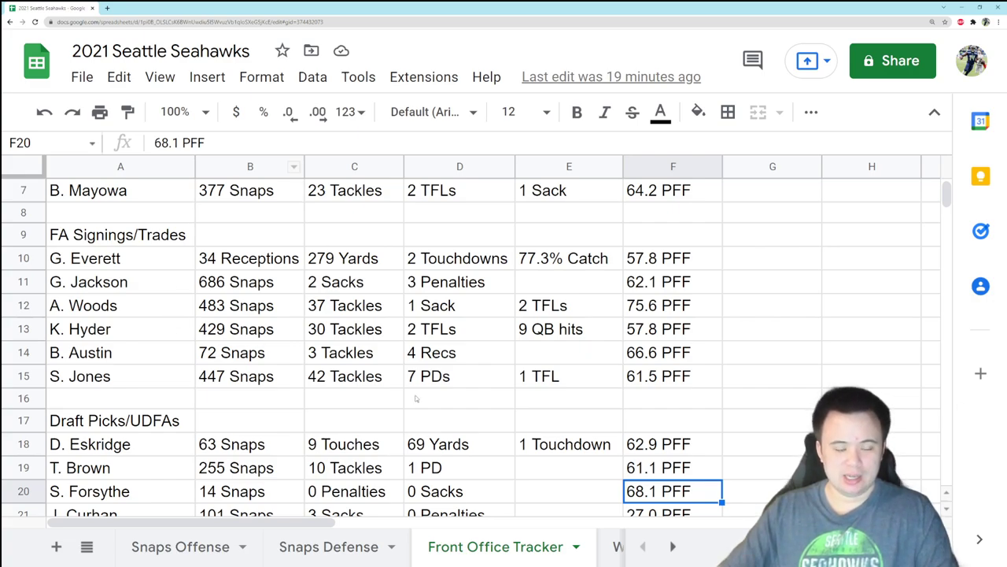
scroll(478, 408, "up", 3)
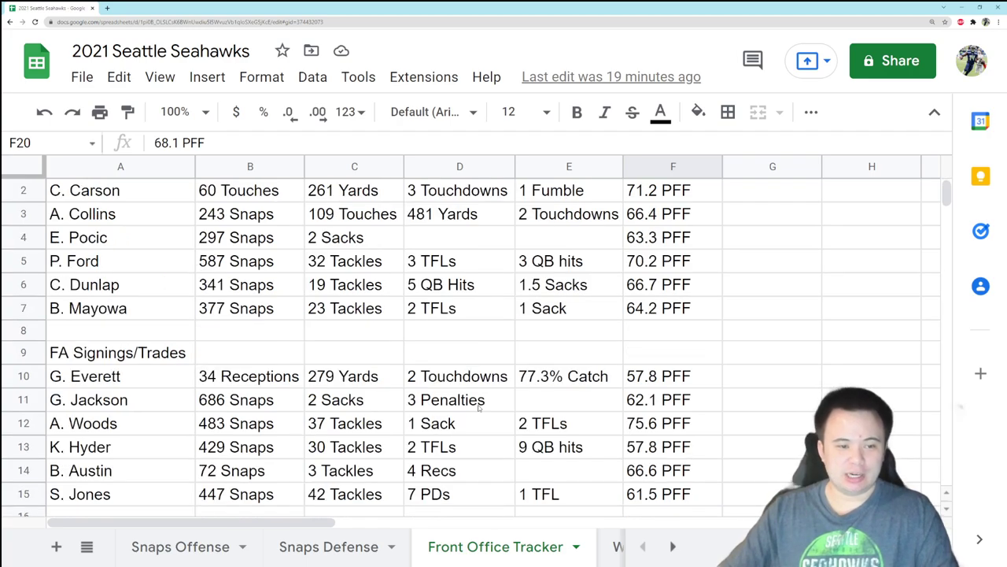